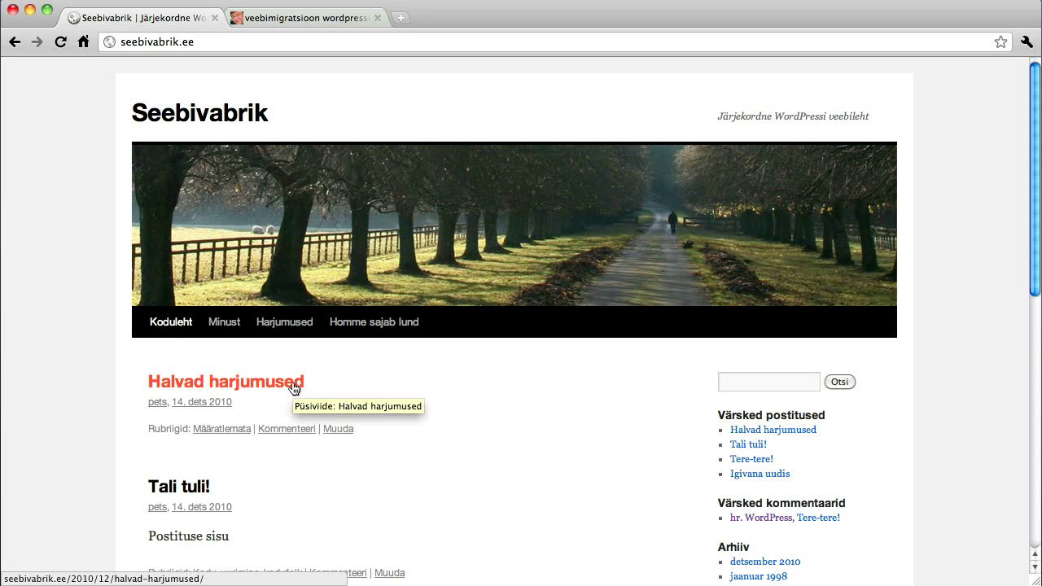
Open the WordPress admin of seebivabrik.ee and activate the p2pConverter plugin
mouse_move(291, 337)
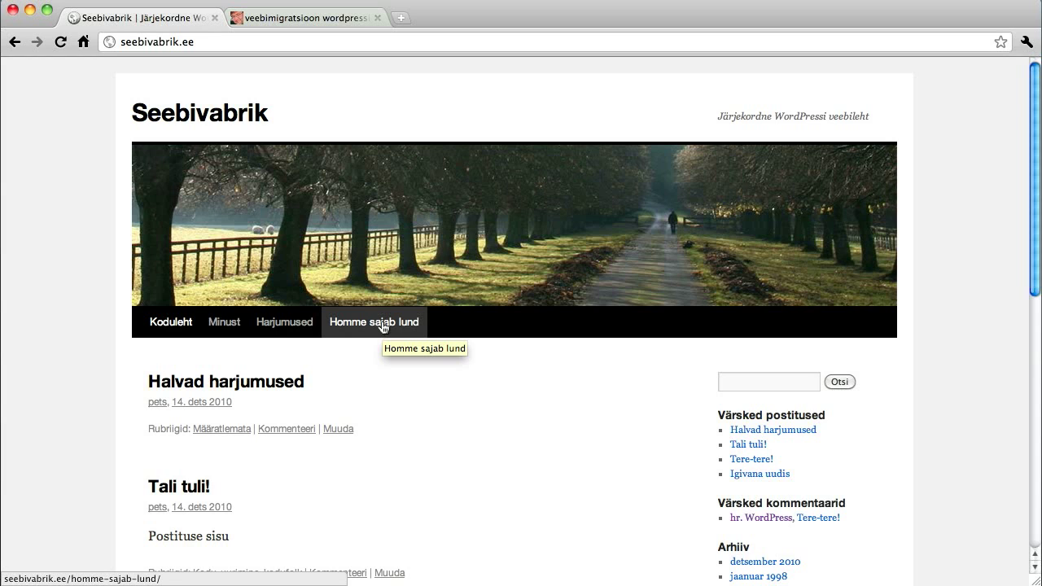
click(318, 43)
key(Right)
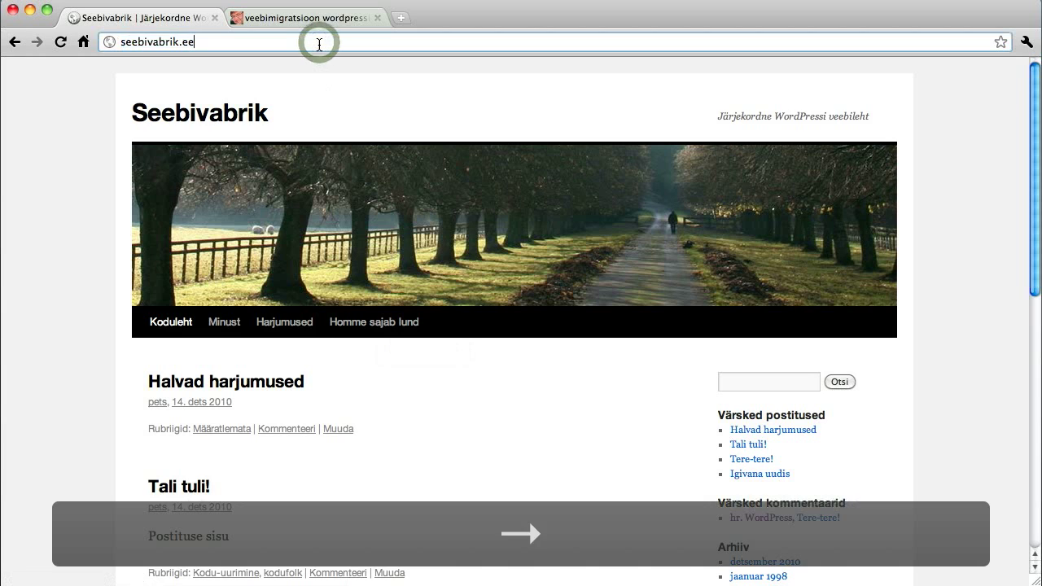
text(/wp)
key(Return)
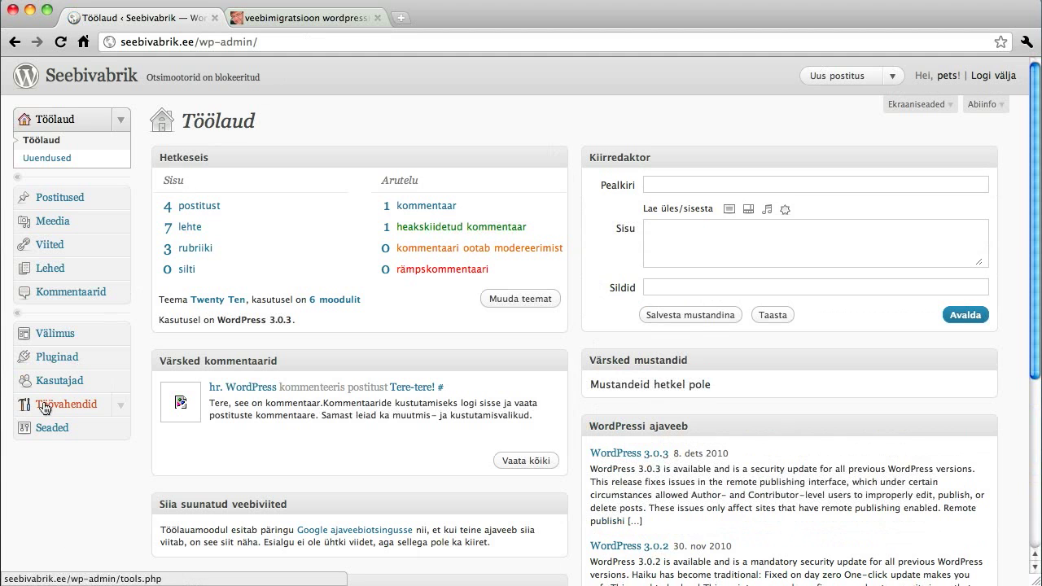
click(54, 357)
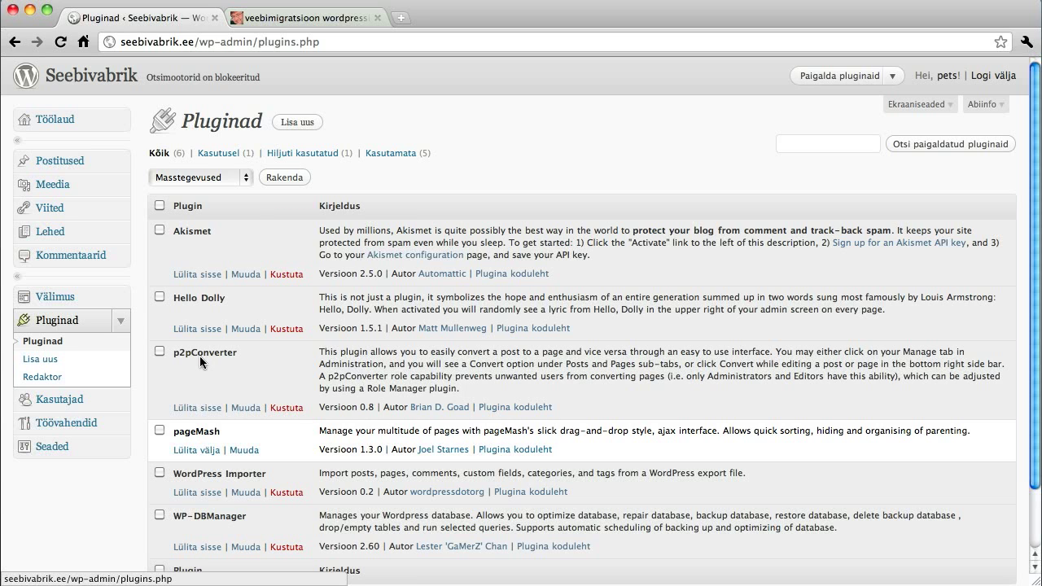
click(211, 410)
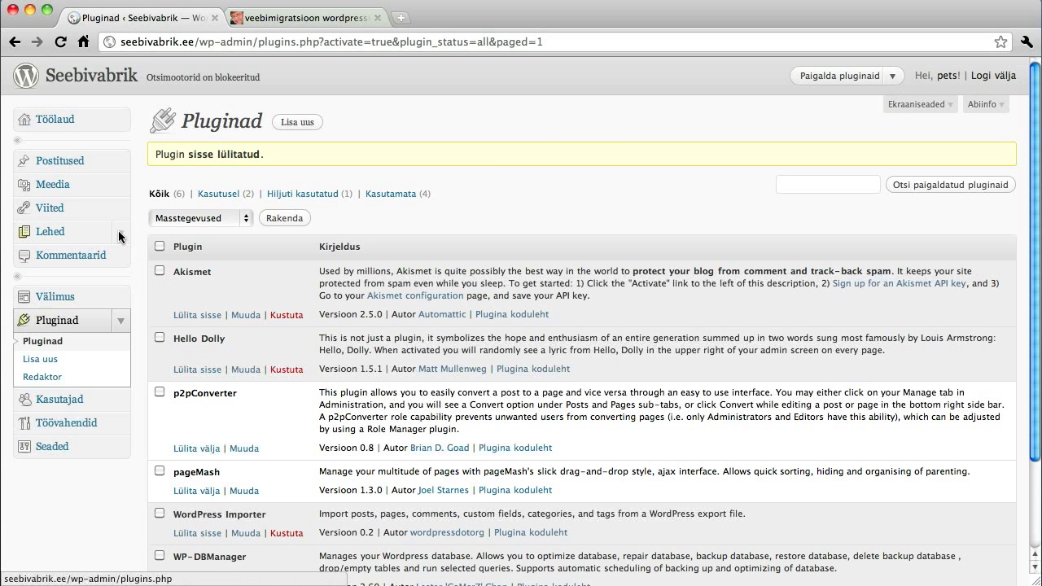
Convert the post "Halvad harjumused" into a page and confirm the conversion
click(79, 163)
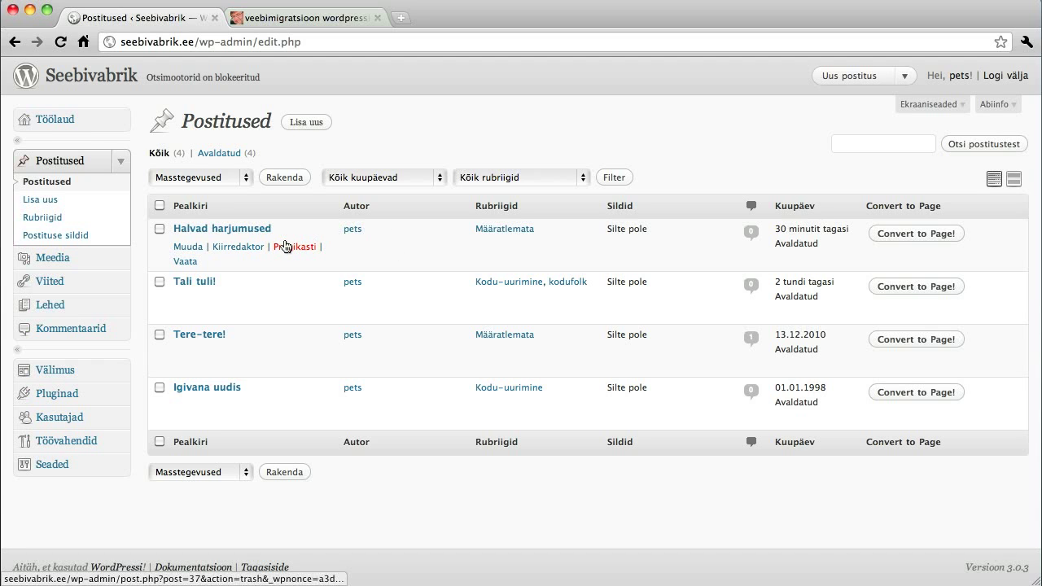
click(920, 234)
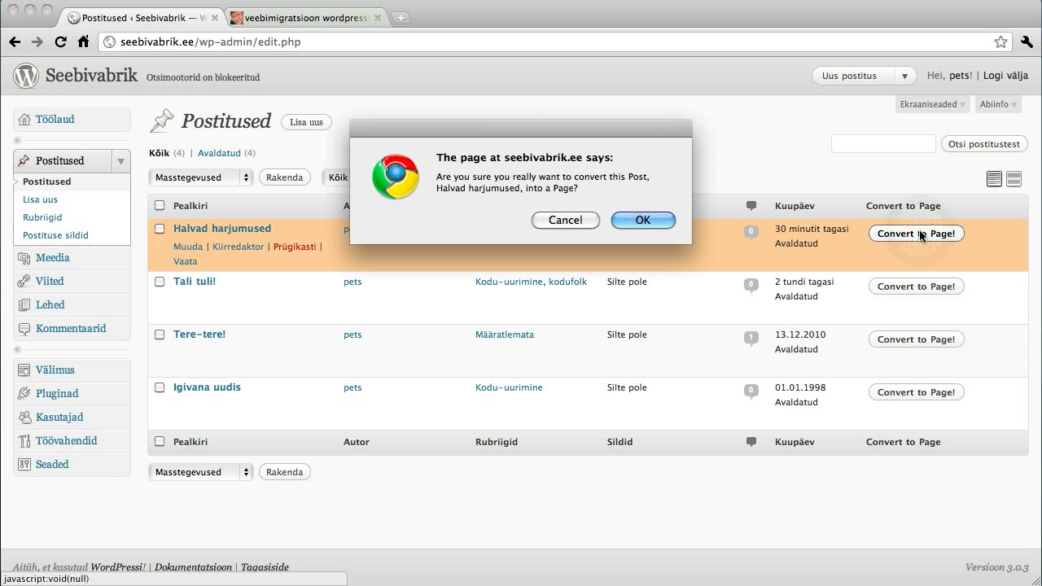
click(659, 220)
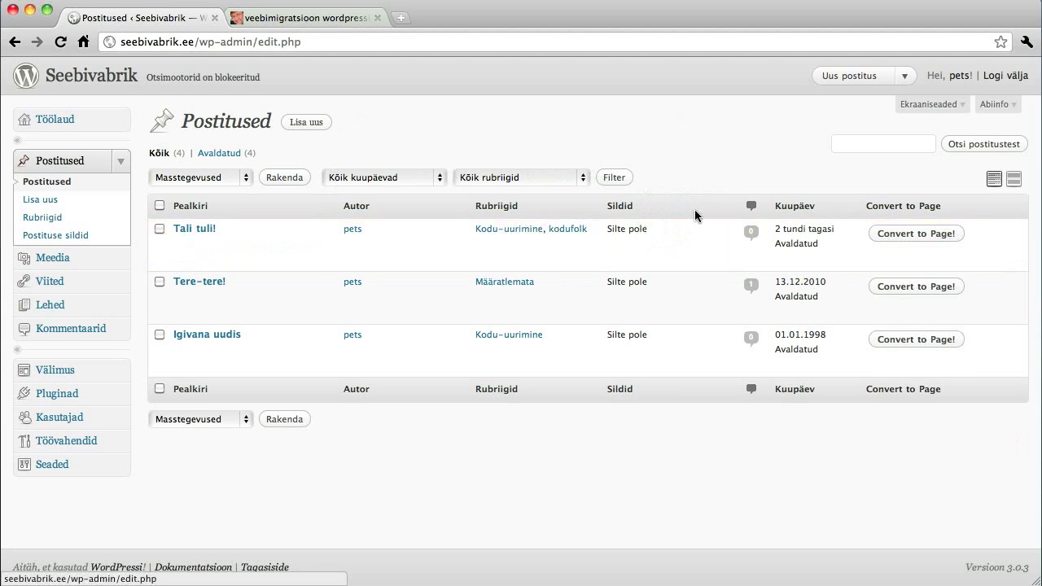
Edit the page "Halvad harjumused", set its parent page to Harjumused, and update it
click(47, 306)
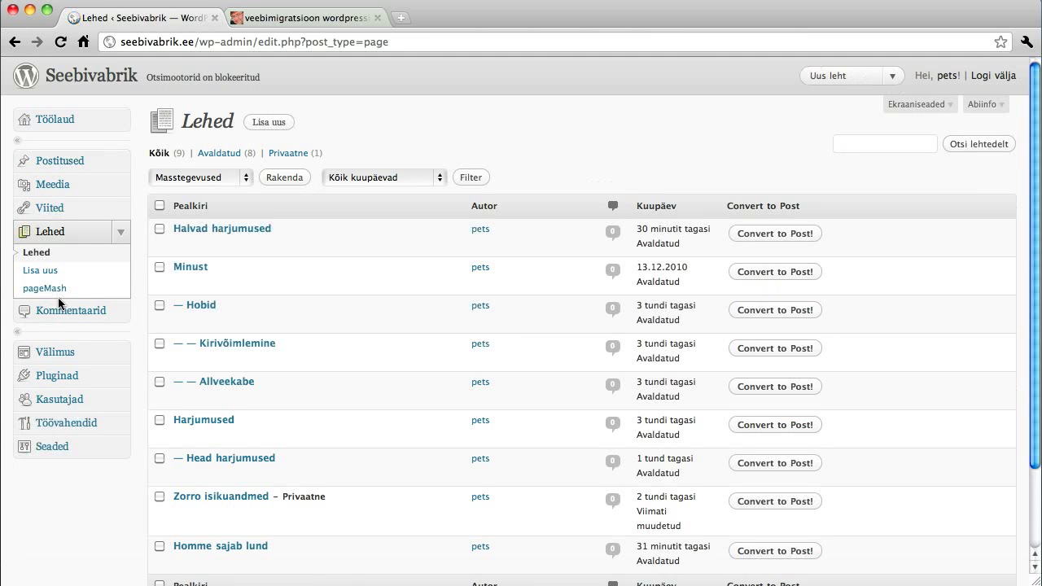
mouse_move(233, 221)
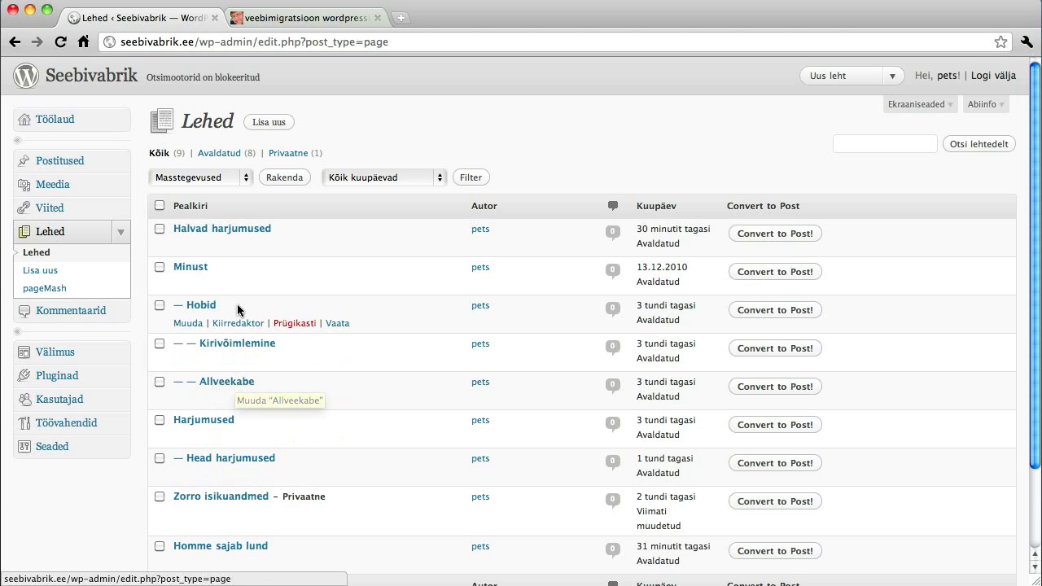
click(198, 246)
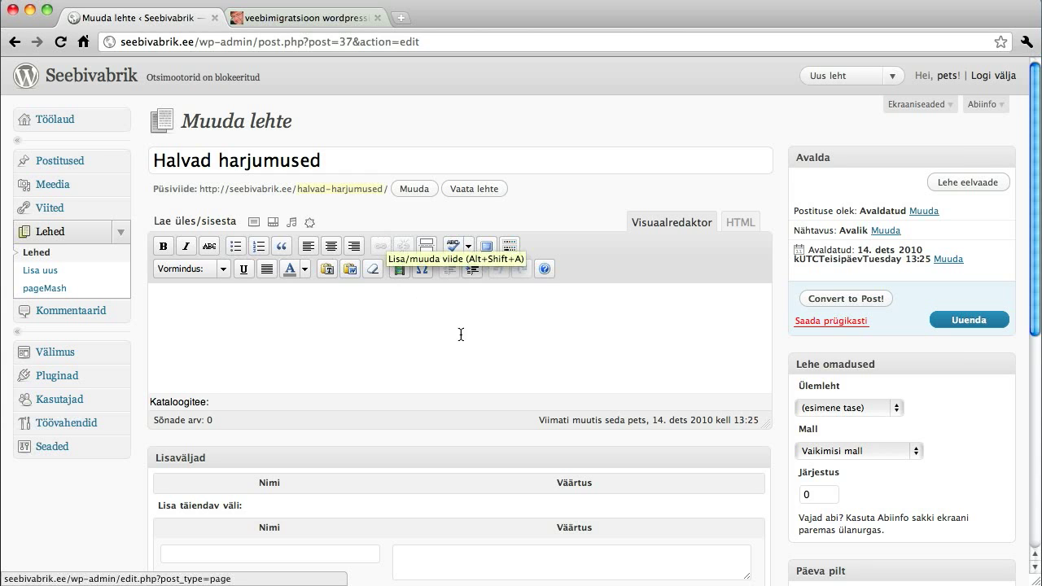
click(870, 406)
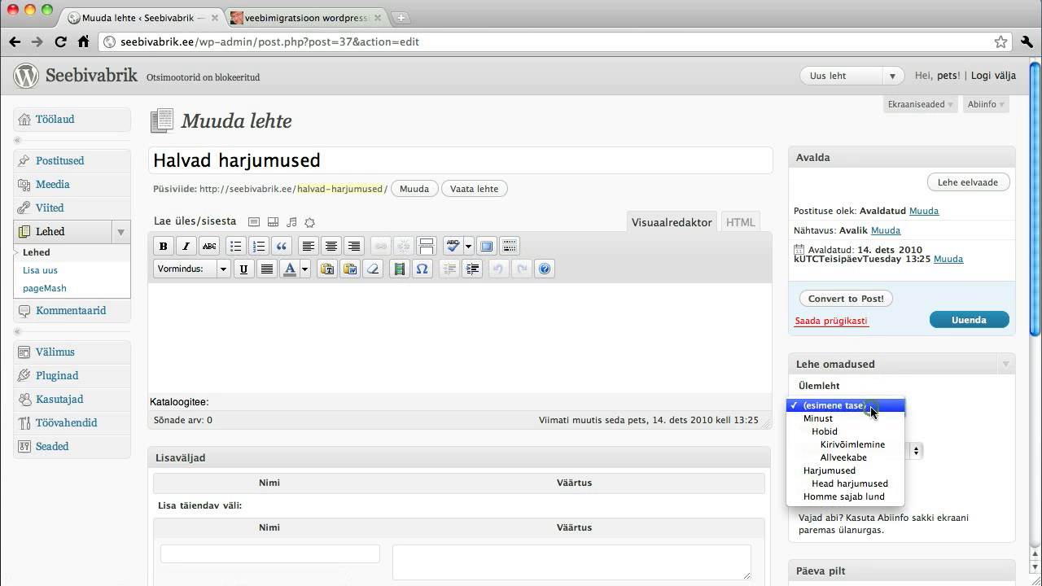
click(875, 471)
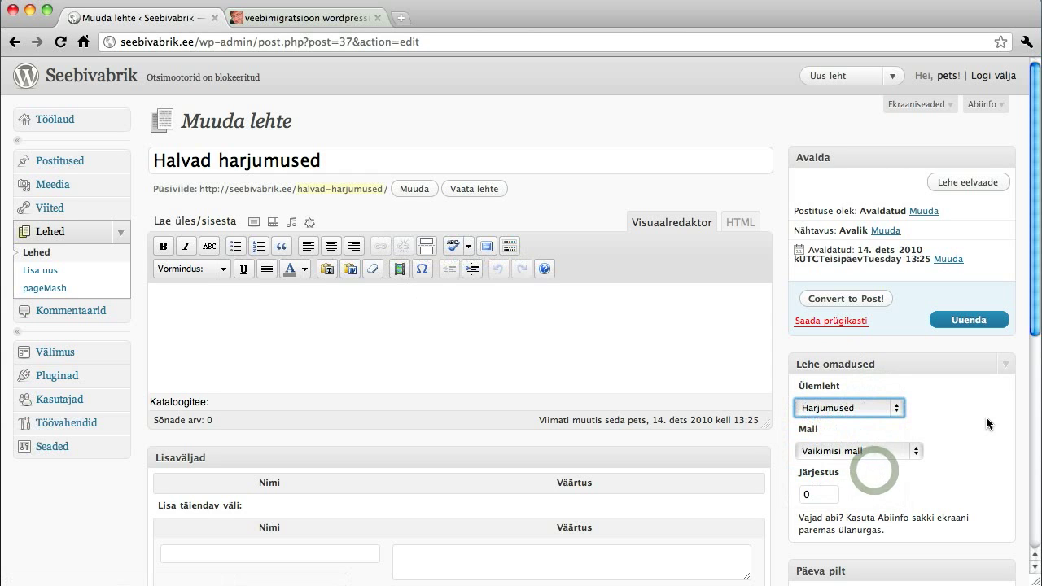
click(984, 320)
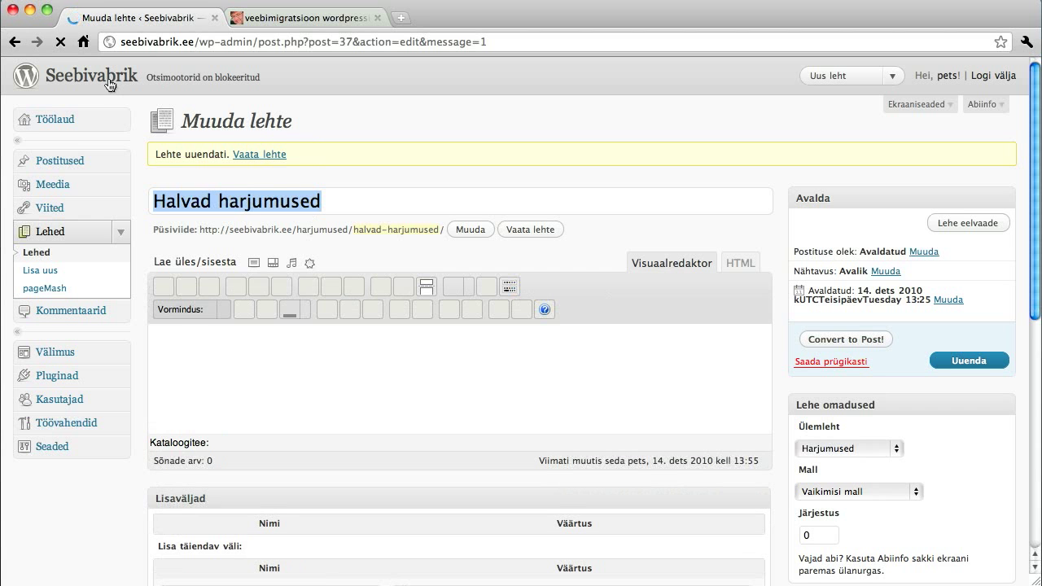
Open the public site in a separate browser tab and check the Harjumused submenu
super+click(112, 75)
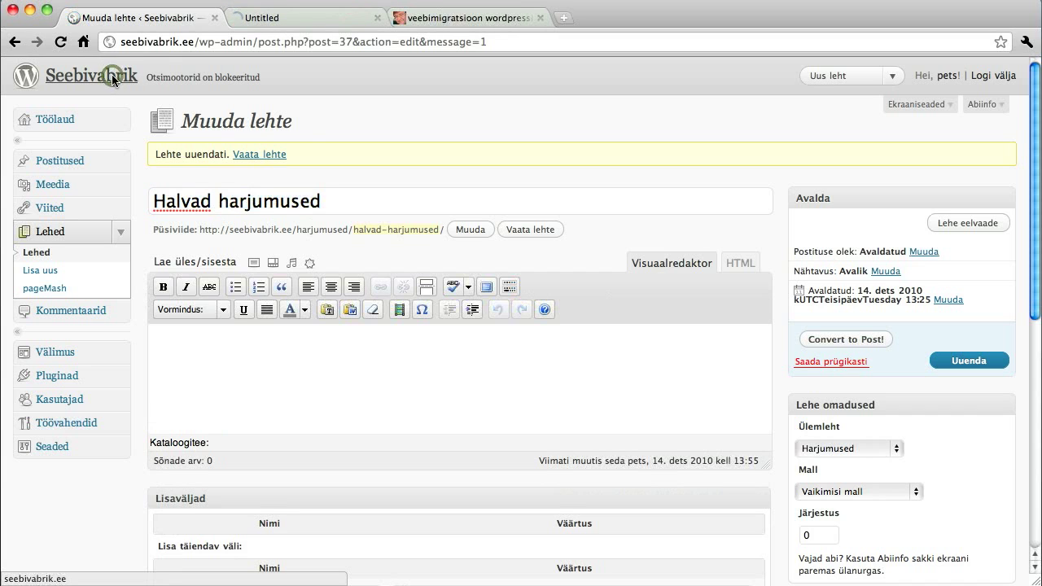
click(328, 20)
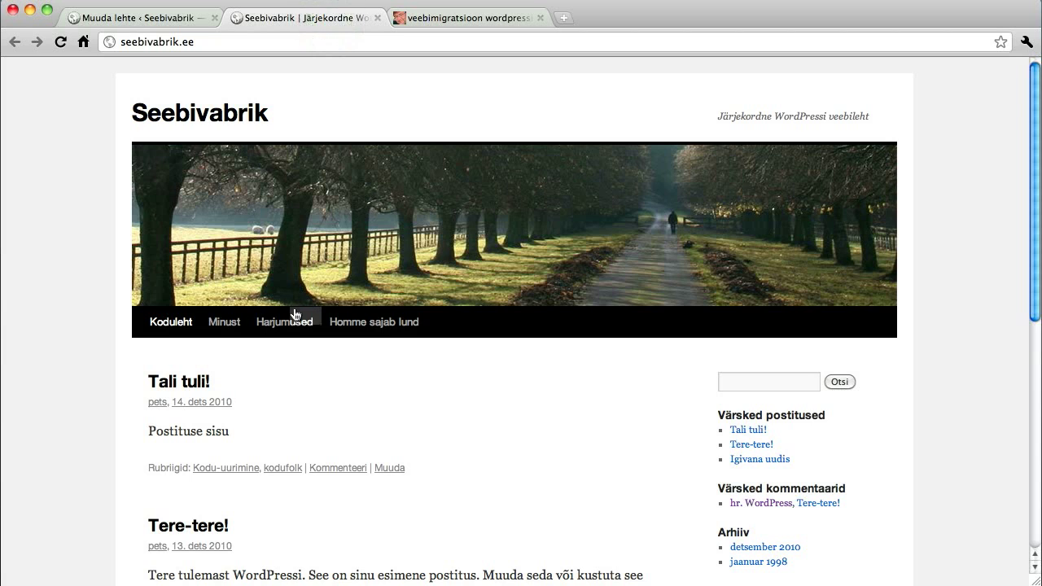
mouse_move(291, 329)
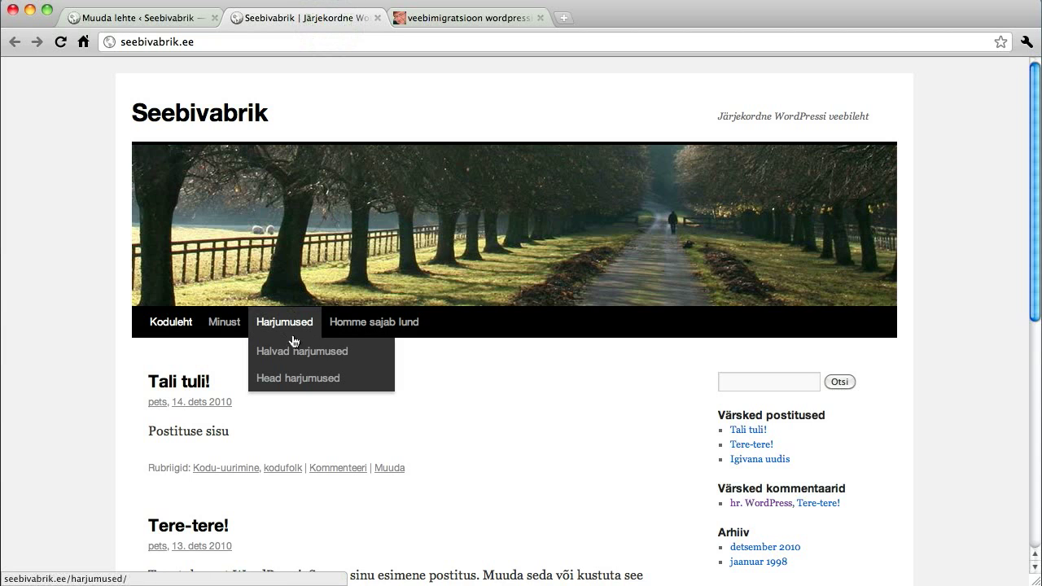
In the admin's pageMash page manager, place "Halvad harjumused" below "Head harjumused" and save the page order
click(187, 19)
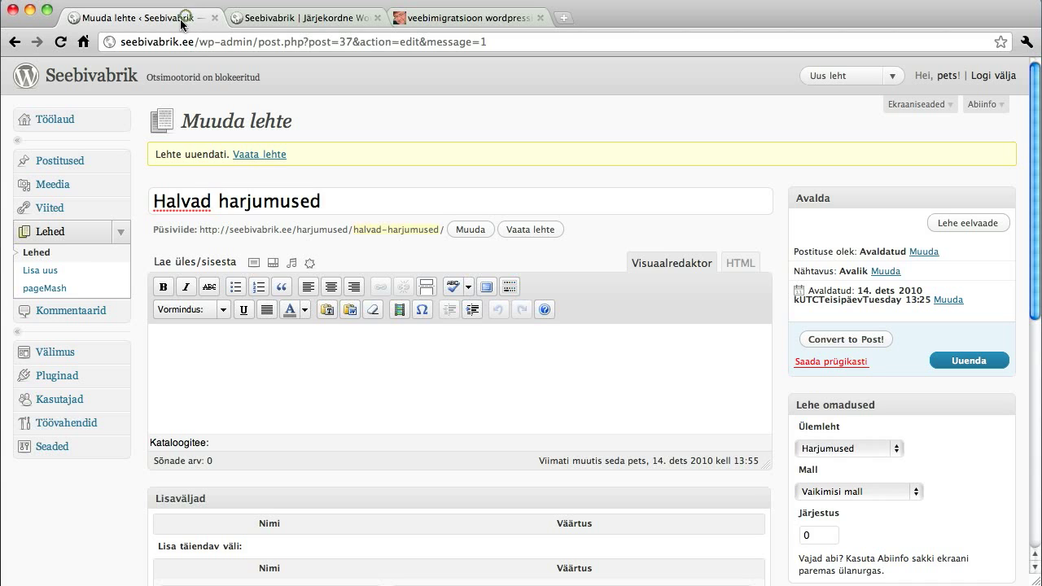
click(57, 289)
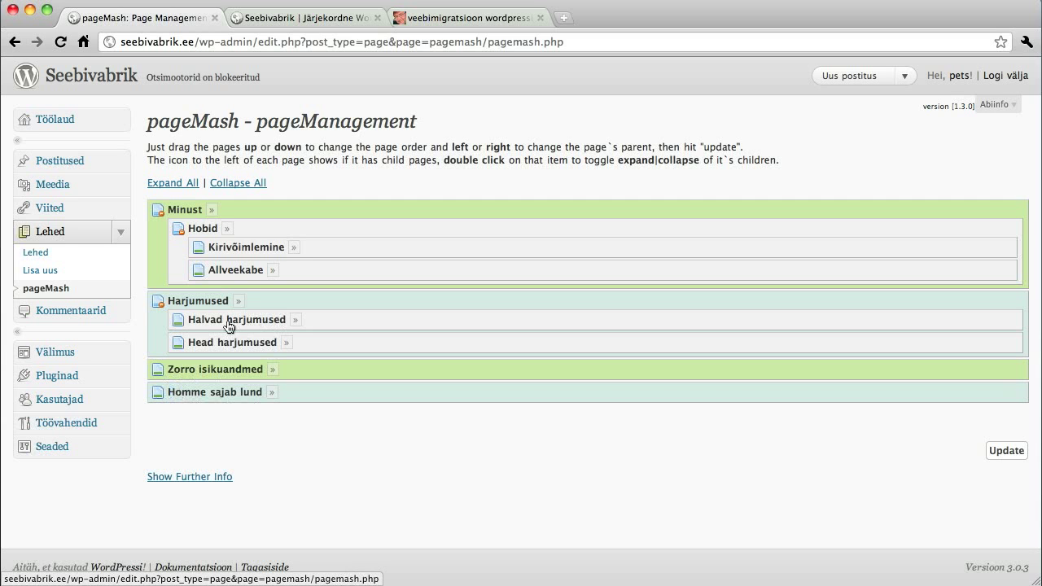
drag(221, 347, 230, 342)
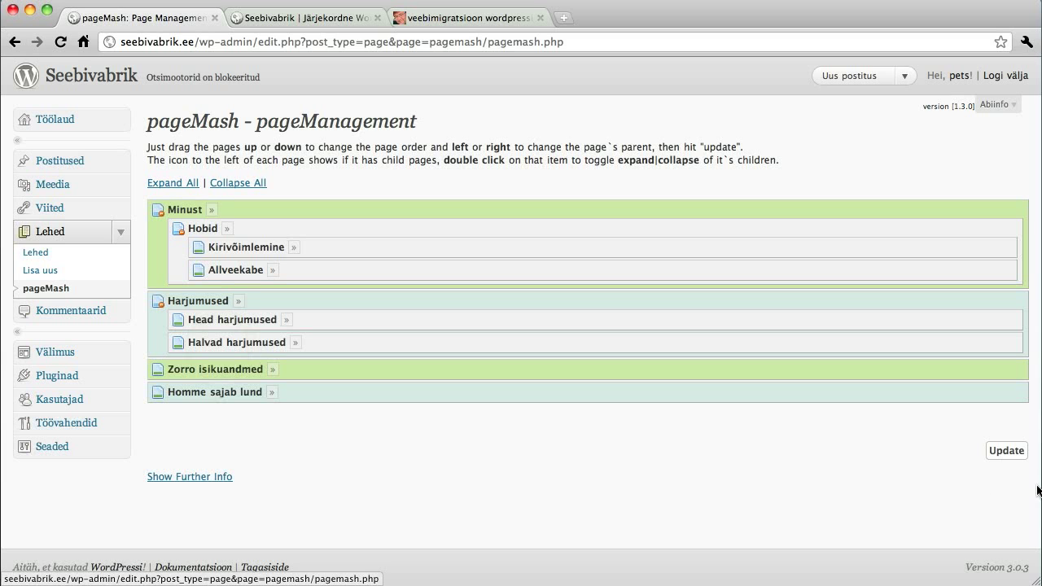
click(1005, 452)
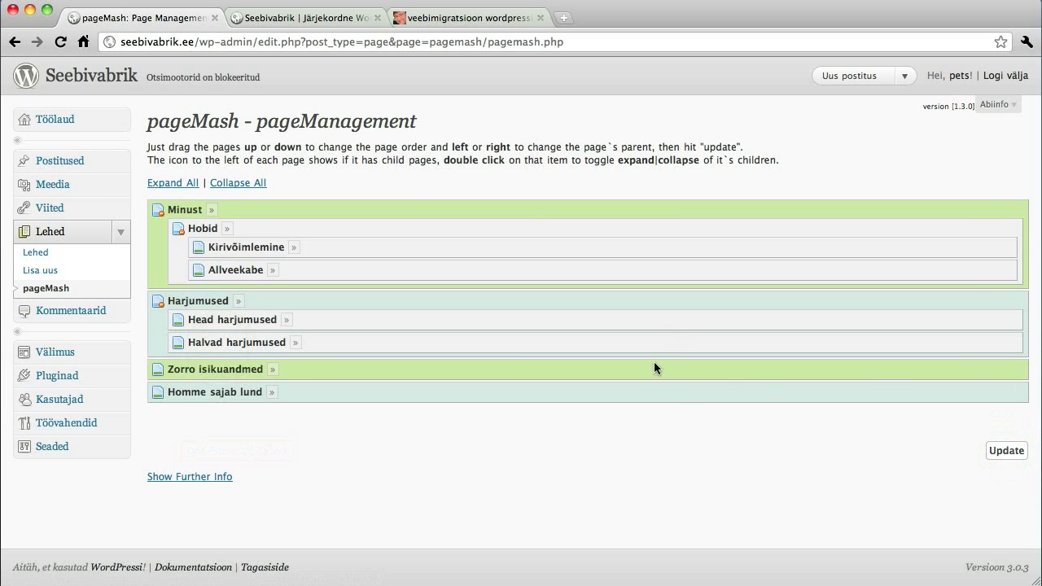
Reload the public site to check the order of the Harjumused subpages, and return to the admin
click(313, 18)
click(60, 43)
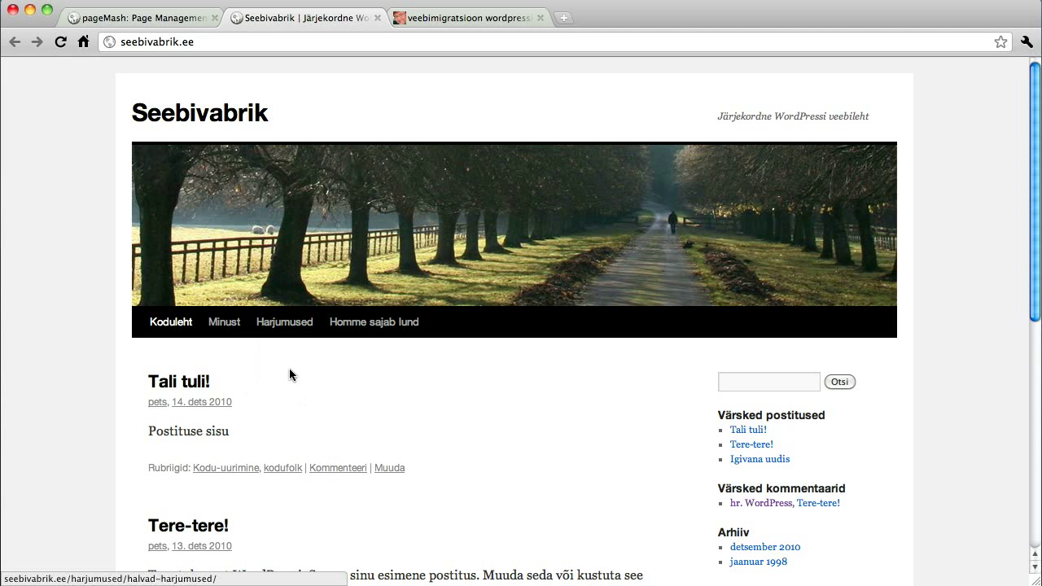
click(171, 18)
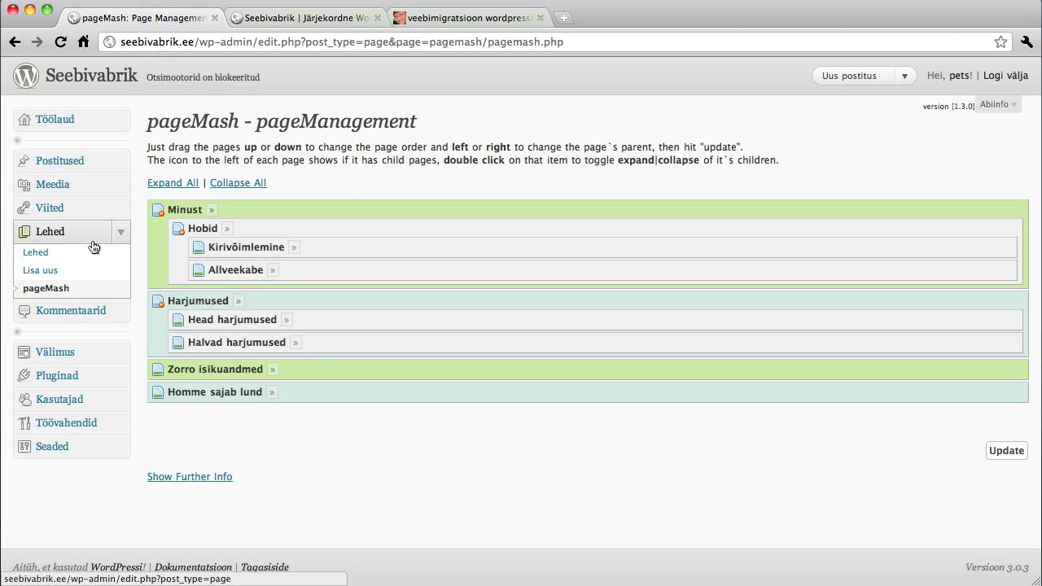
Open the page "Homme sajab lund" for editing and convert it into a post, confirming the conversion
click(40, 255)
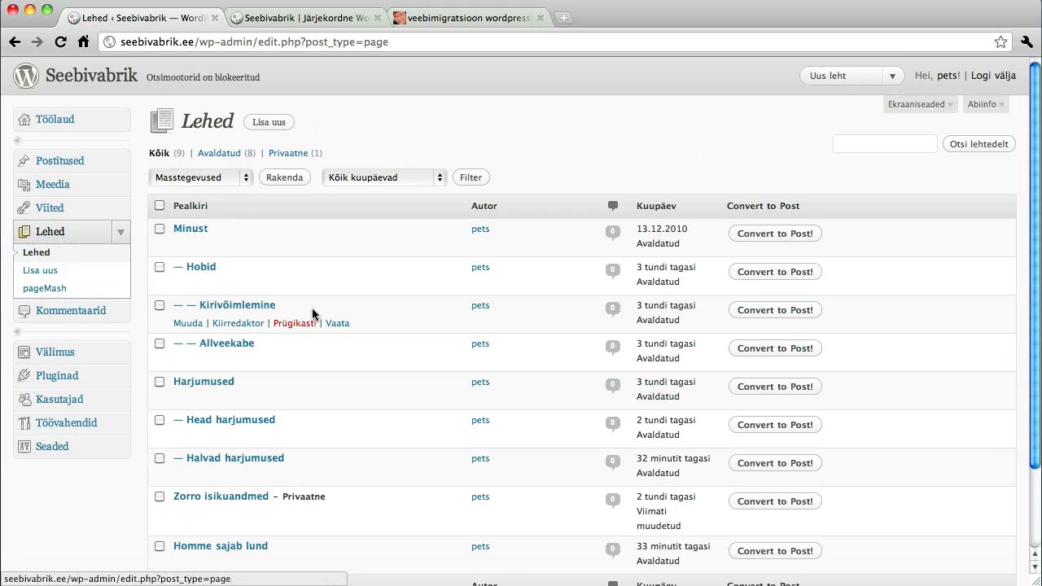
scroll(312, 313, down, 3)
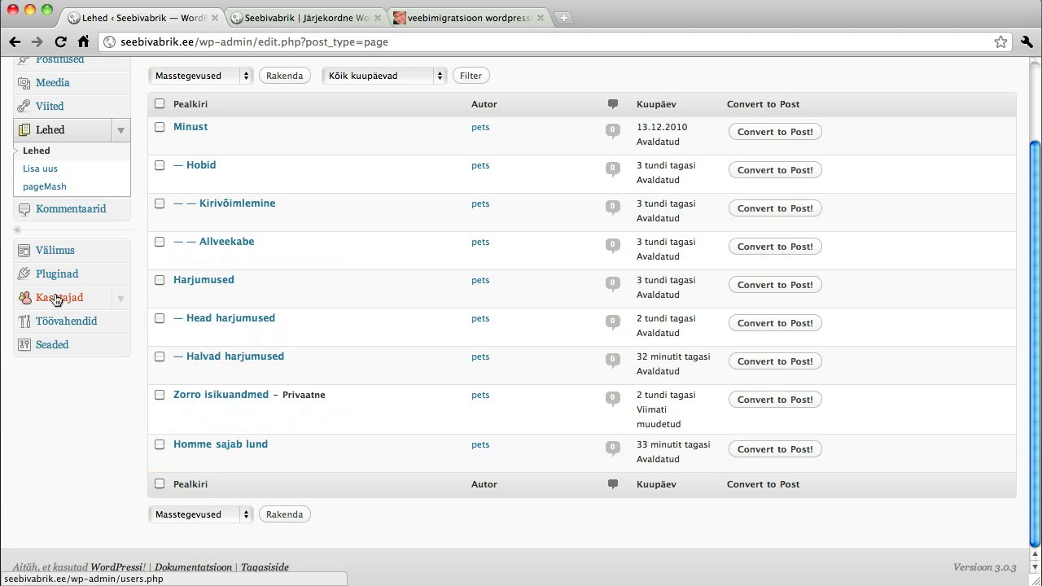
mouse_move(216, 444)
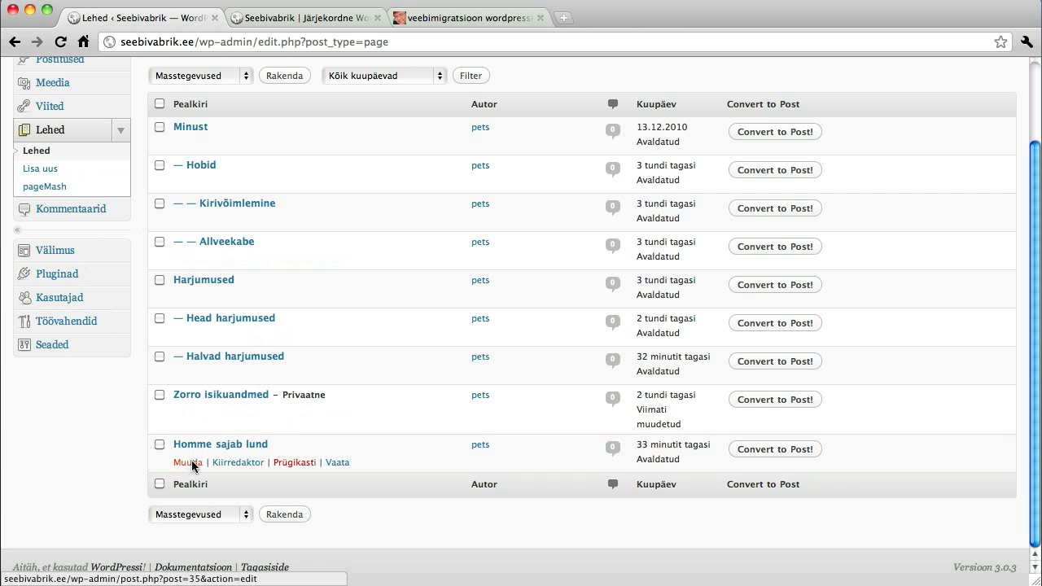
click(192, 464)
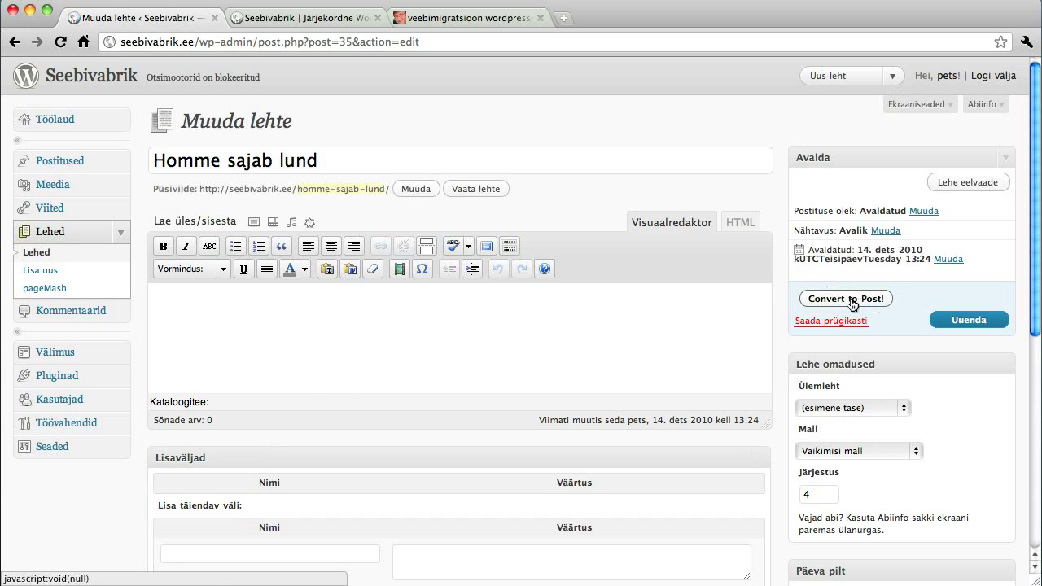
click(850, 300)
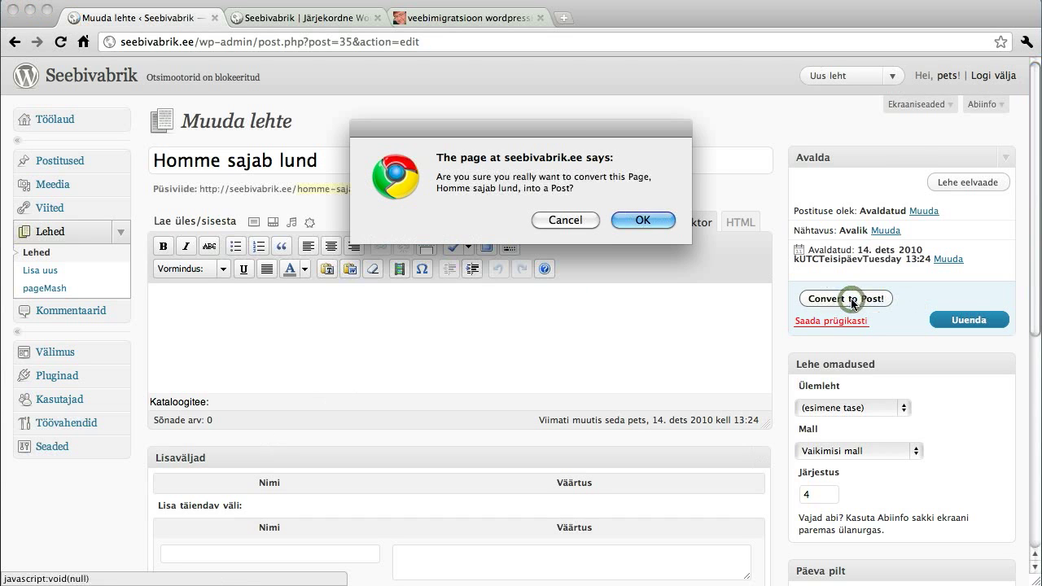
click(643, 217)
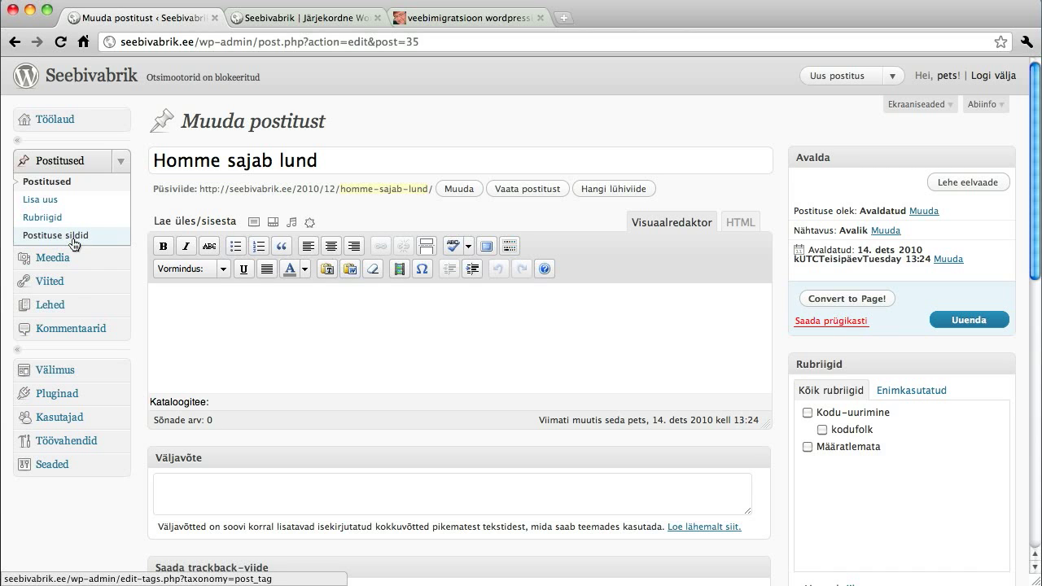
Replace the entire content of the page "Hobid" with "Ainult töö." and update the page
click(57, 302)
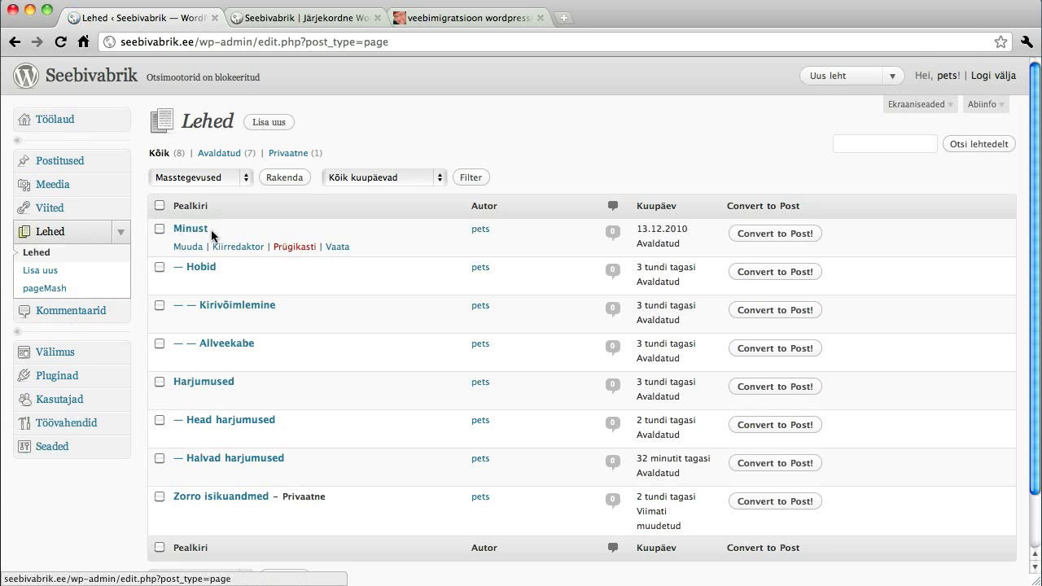
click(188, 286)
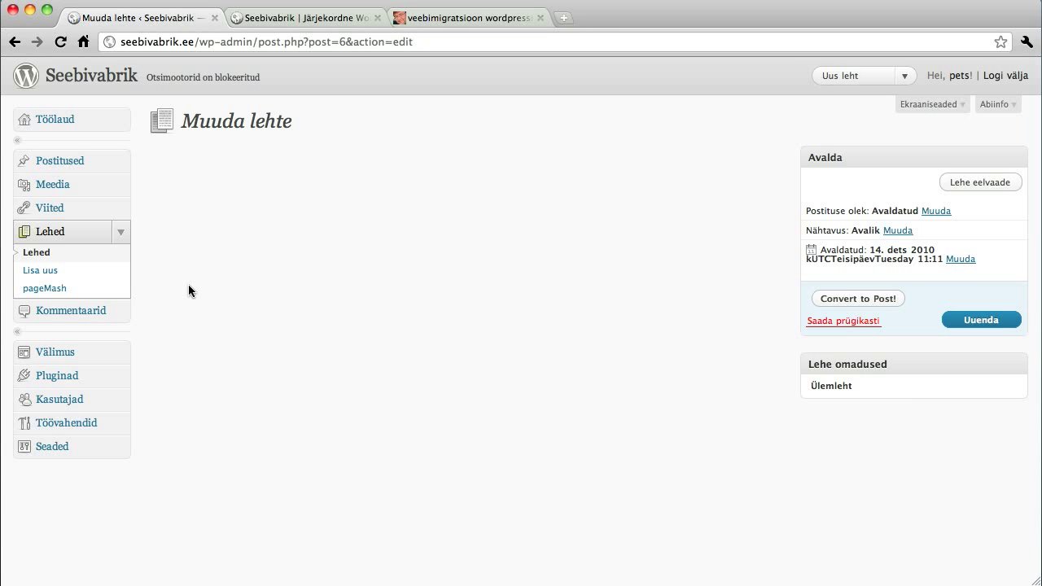
key(super+a)
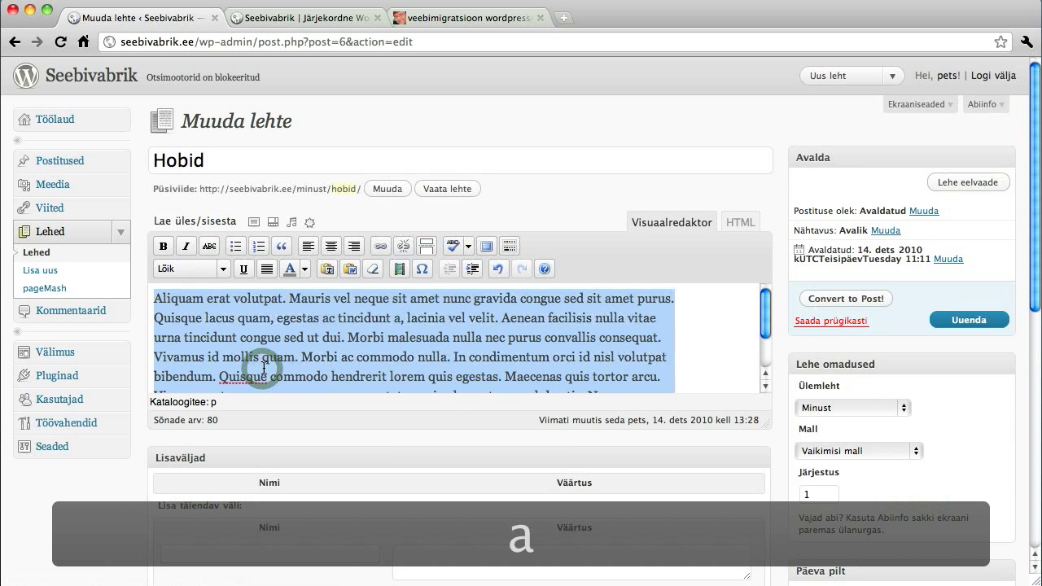
text(Ainult töÖö.)
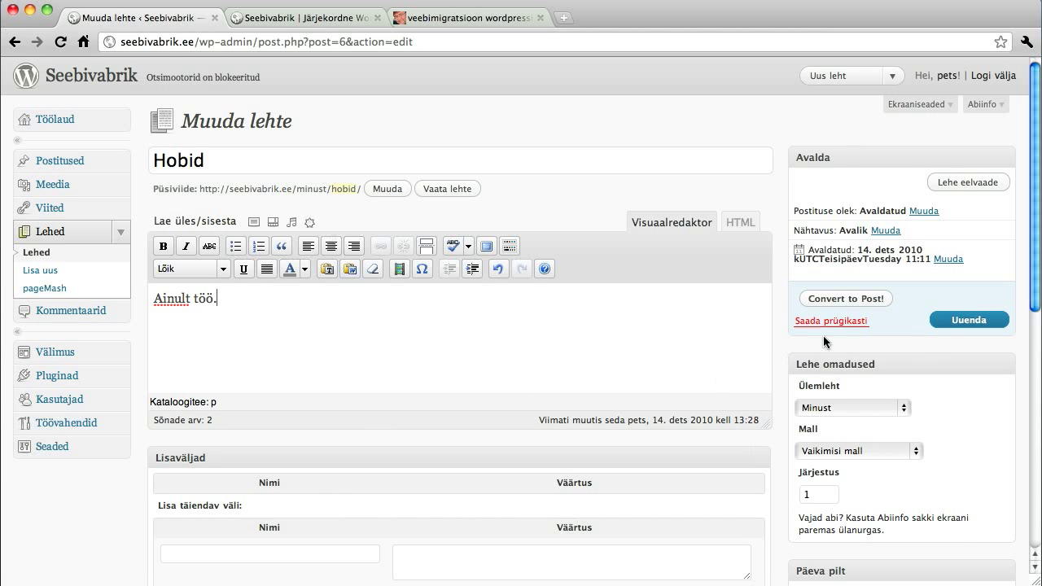
click(952, 325)
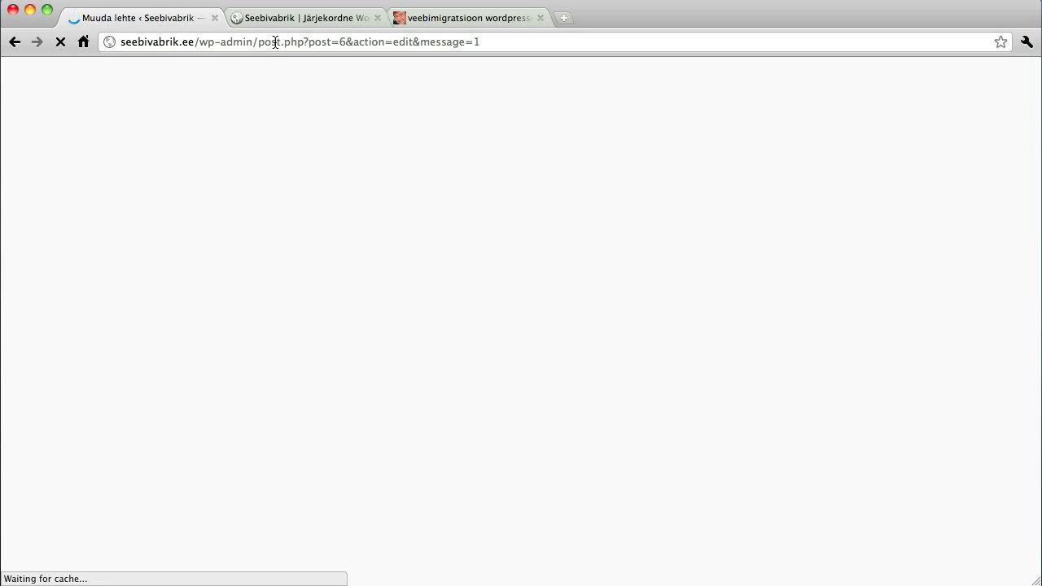
On the public site, open the page "Minust" and its subpage "Hobid" to check the edited content
click(289, 24)
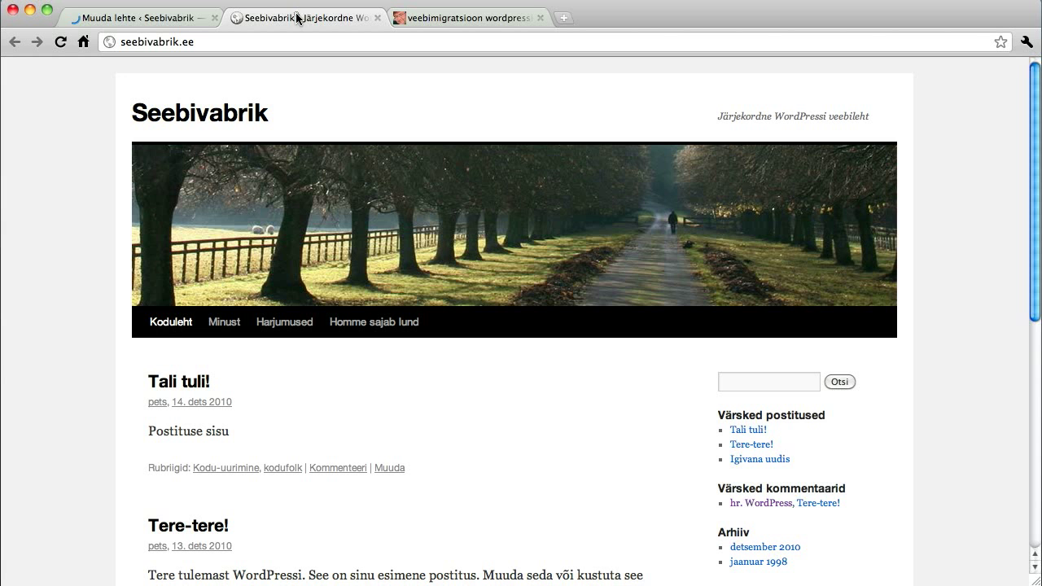
click(228, 324)
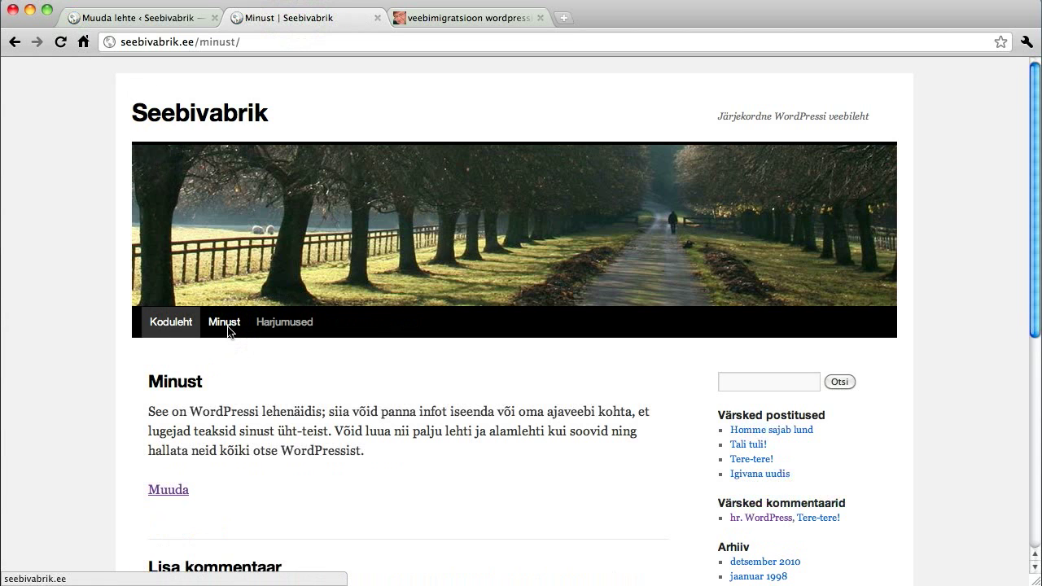
mouse_move(227, 329)
click(223, 351)
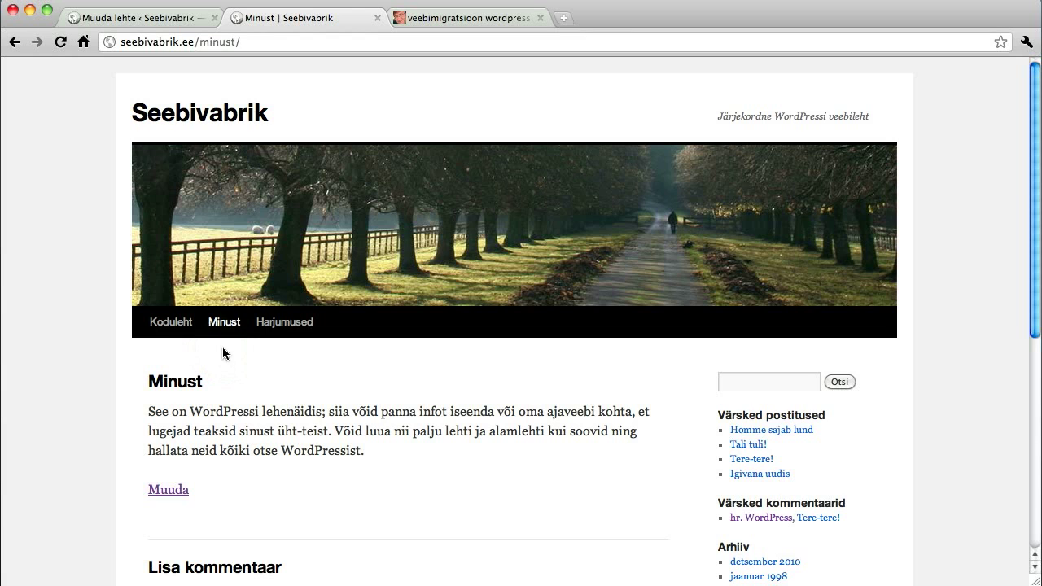
click(224, 351)
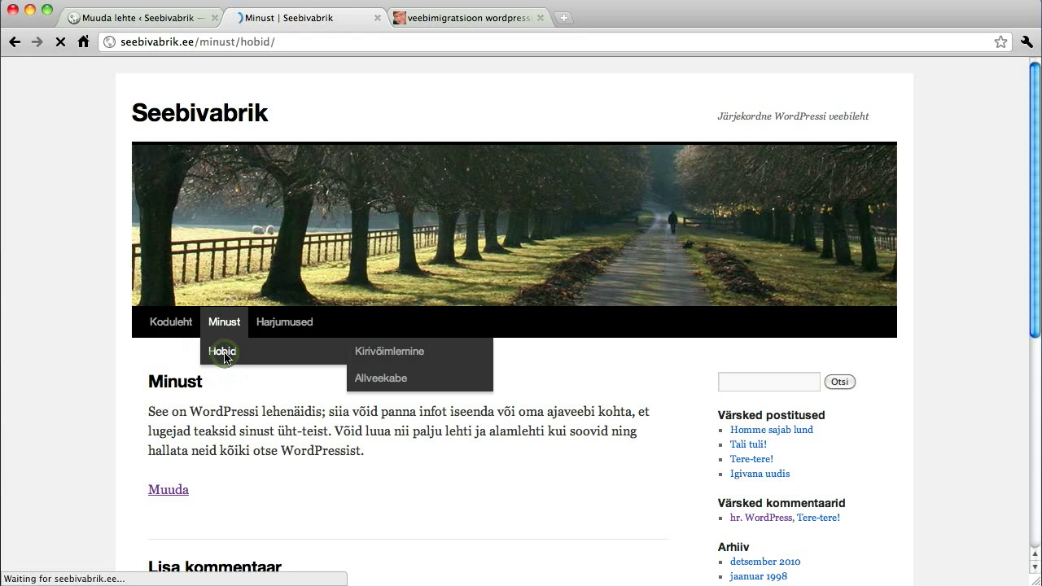
Back in the admin, restore the page "Hobid" to its version from 14 December 2010 at 13:28
click(170, 16)
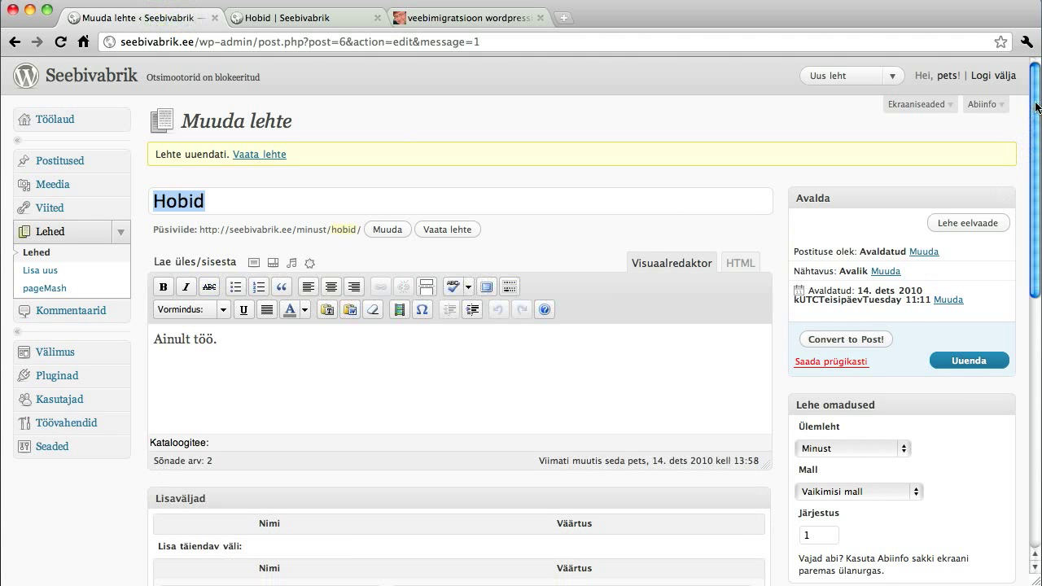
scroll(1036, 108, down, 1)
drag(1036, 108, 1039, 402)
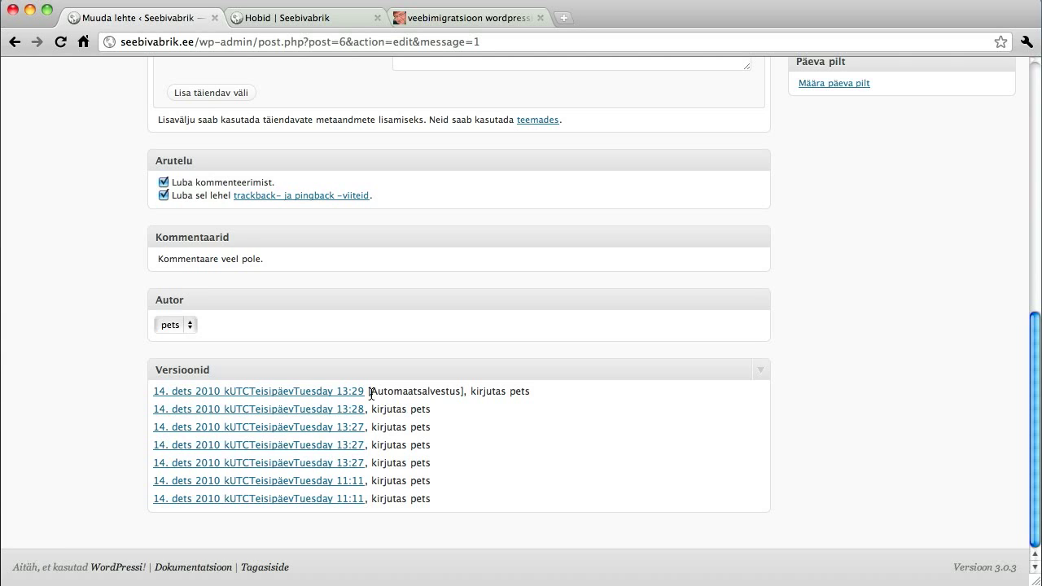
click(304, 415)
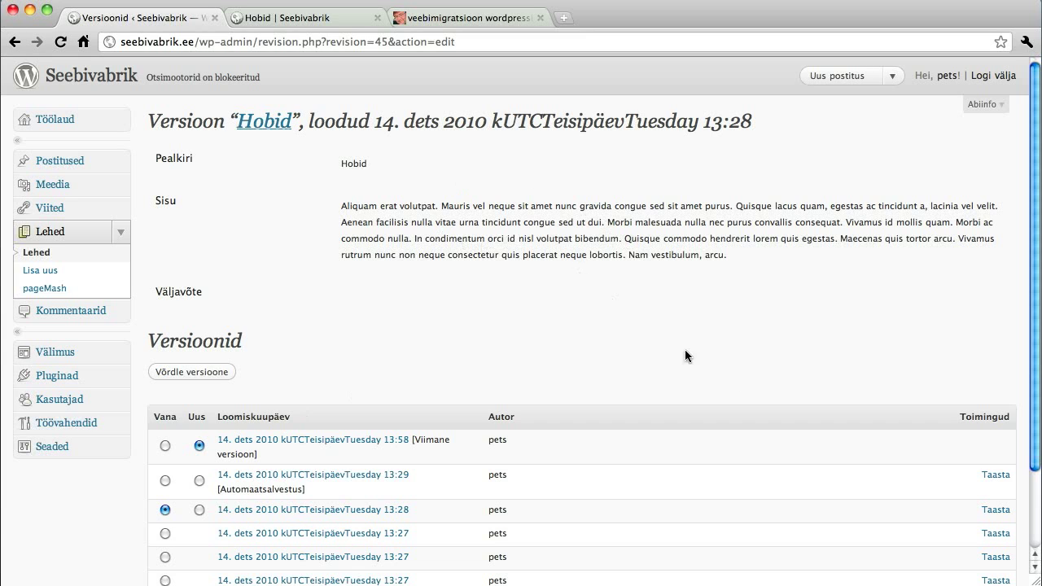
click(1003, 512)
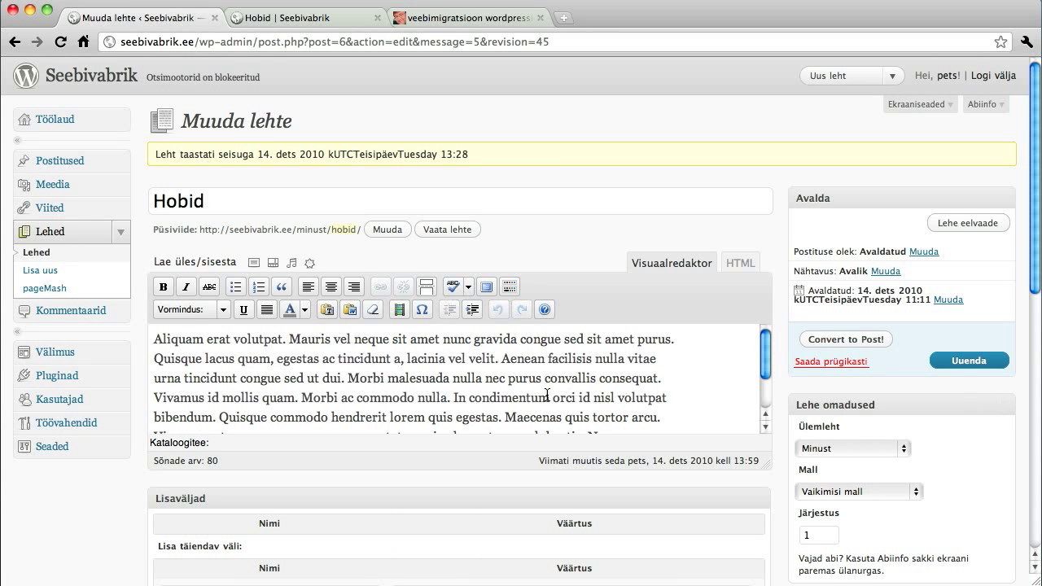
Reload the public "Hobid" page to check its content after the version restore, and return to the admin
click(289, 18)
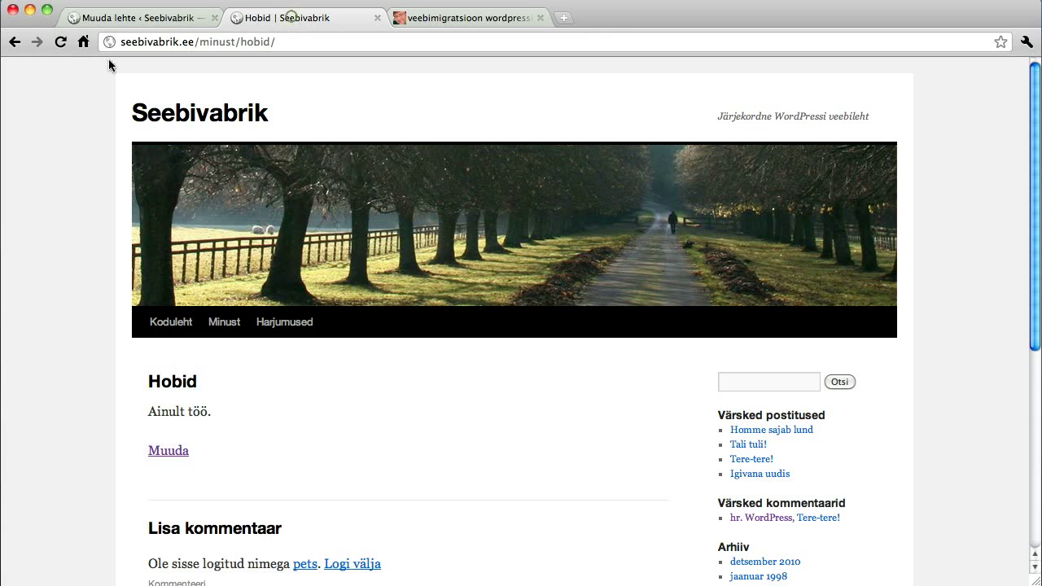
click(62, 47)
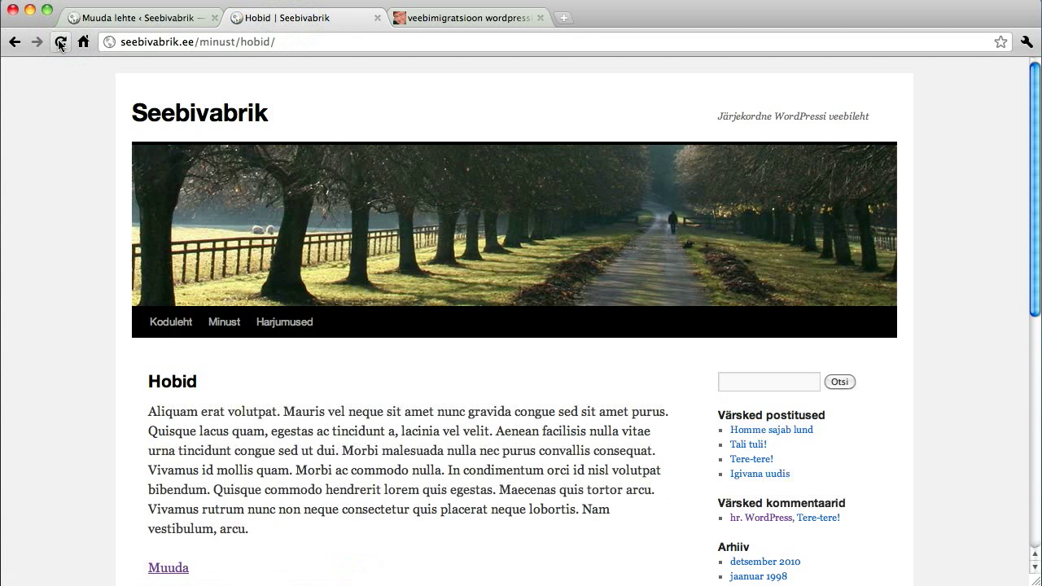
click(118, 21)
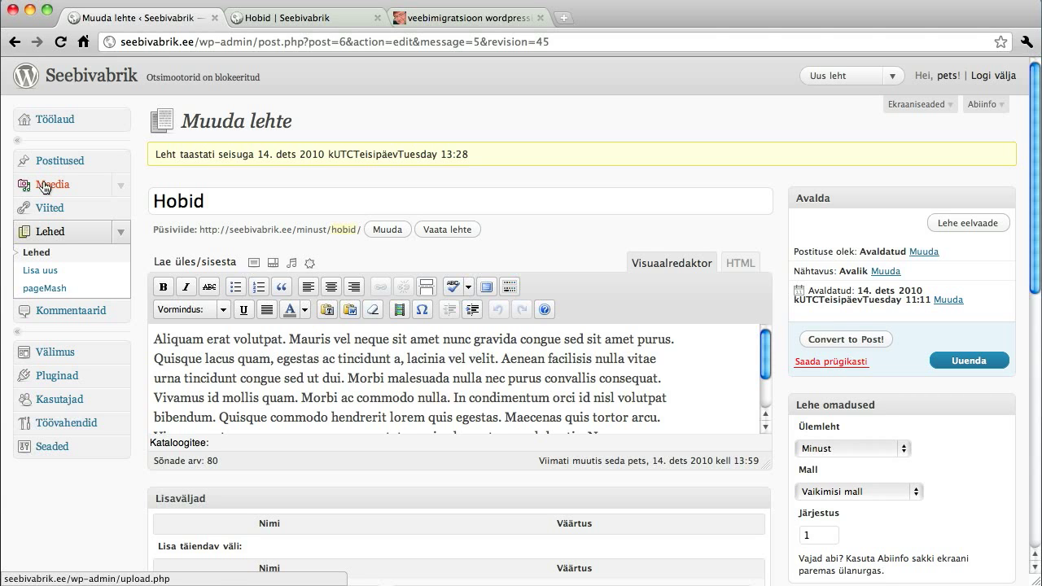
Activate the installed WP-DBManager plugin
click(46, 379)
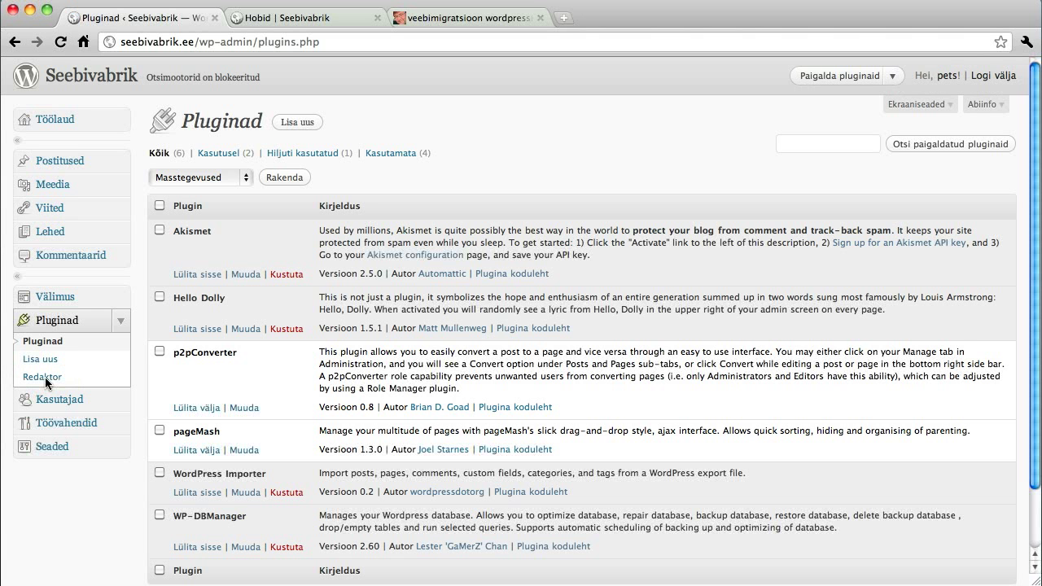
scroll(364, 447, down, 2)
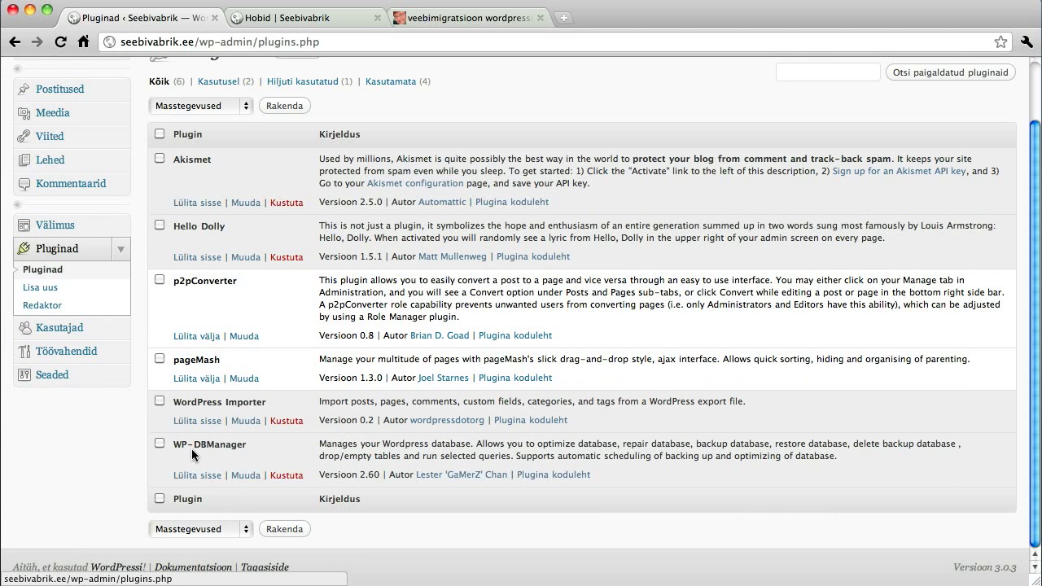
click(202, 473)
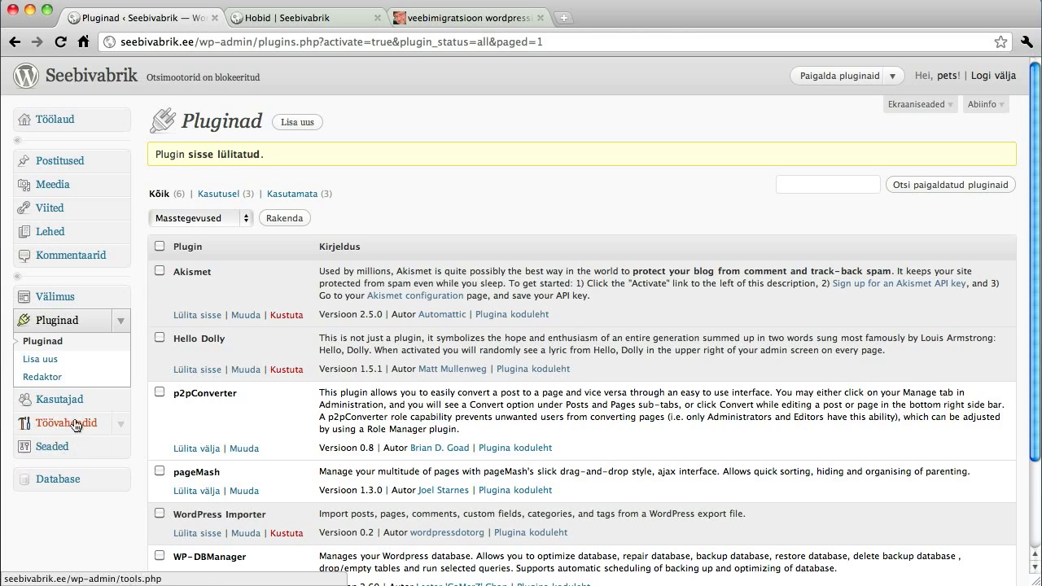
Create a full backup of the seebivabrik2 database with WP-DBManager, without GZIP compression
click(61, 485)
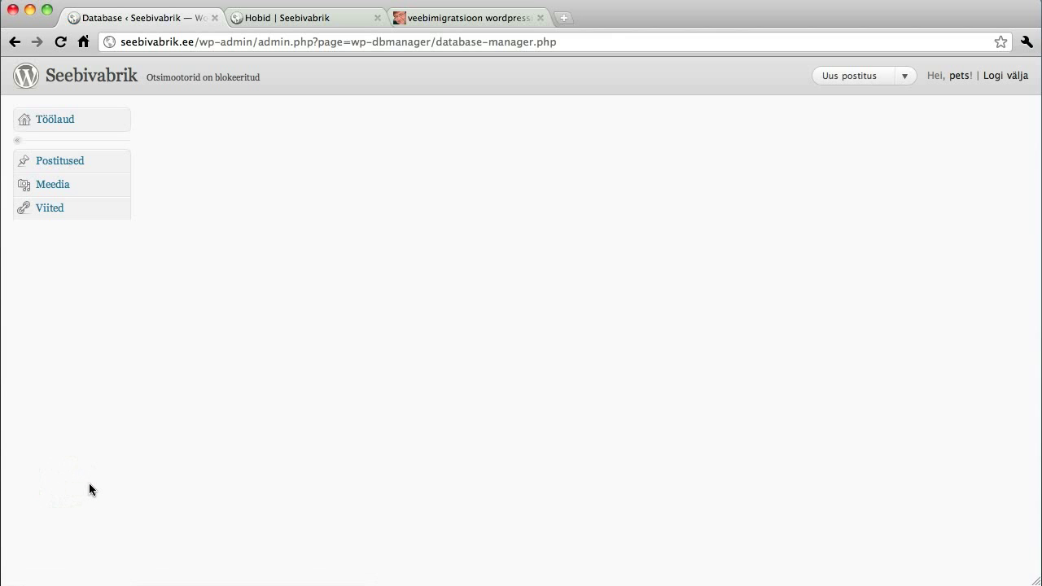
scroll(292, 380, down, 3)
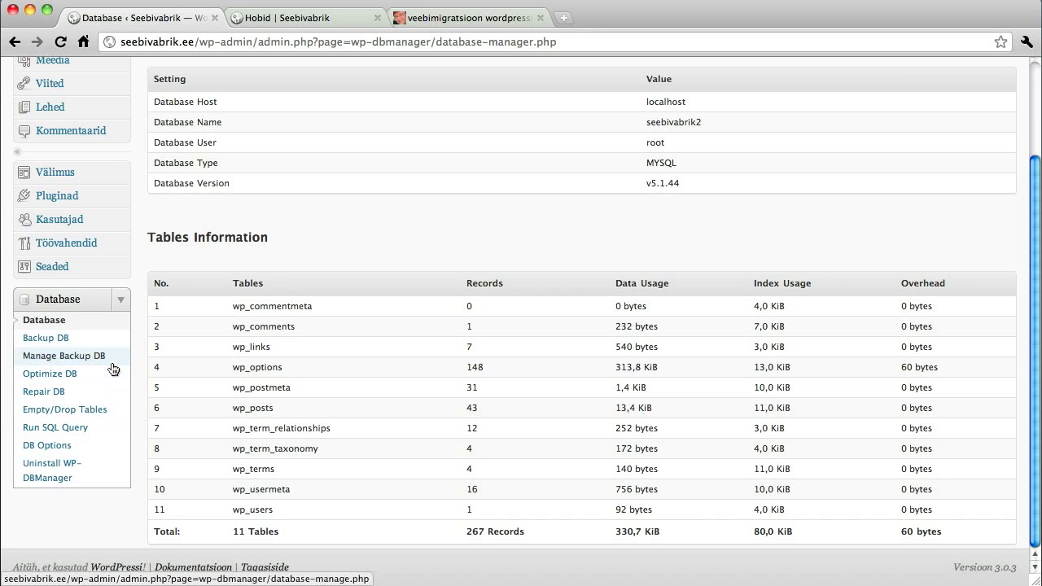
click(56, 339)
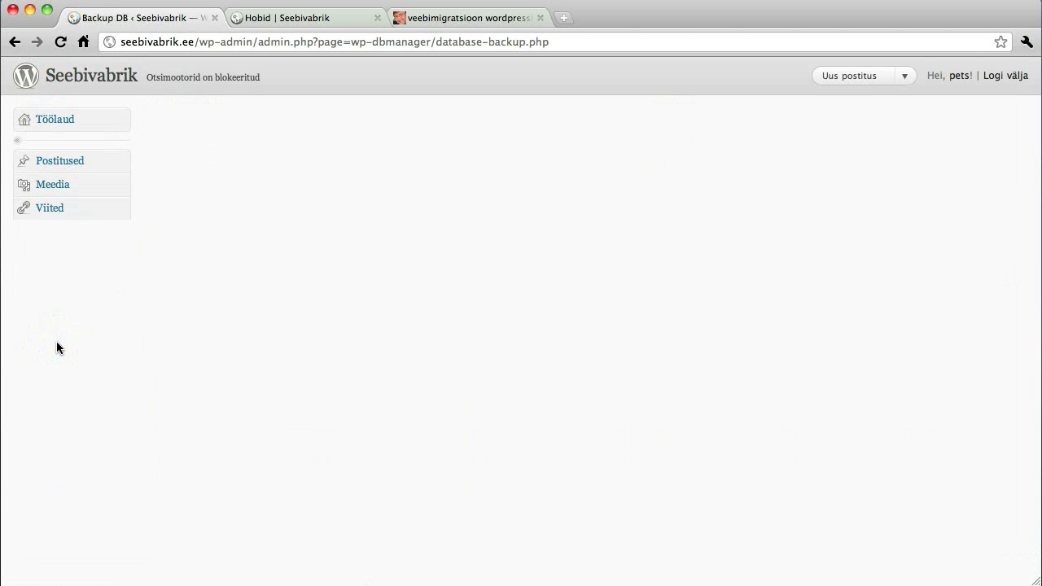
scroll(361, 275, down, 3)
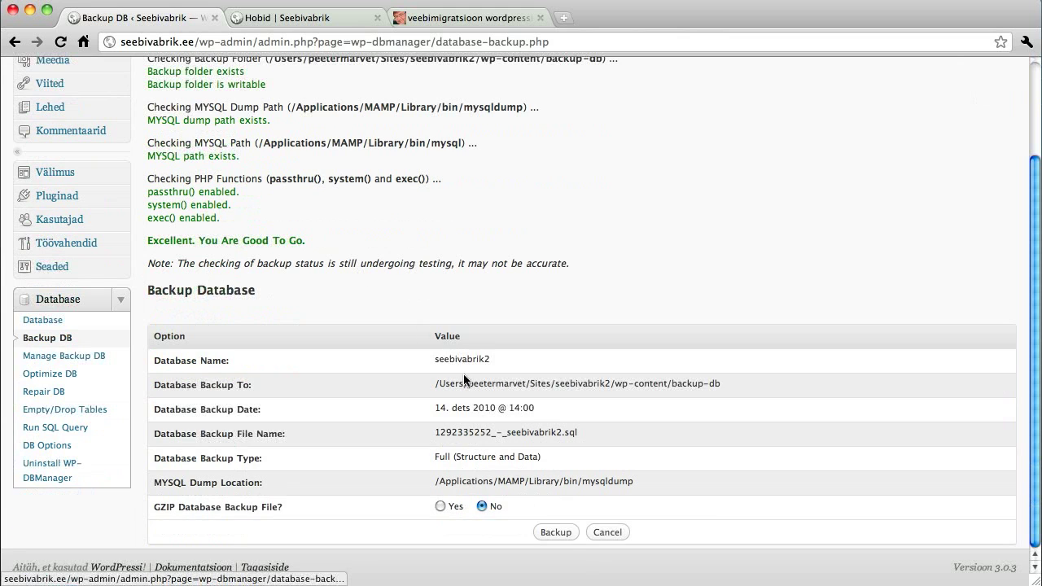
click(557, 533)
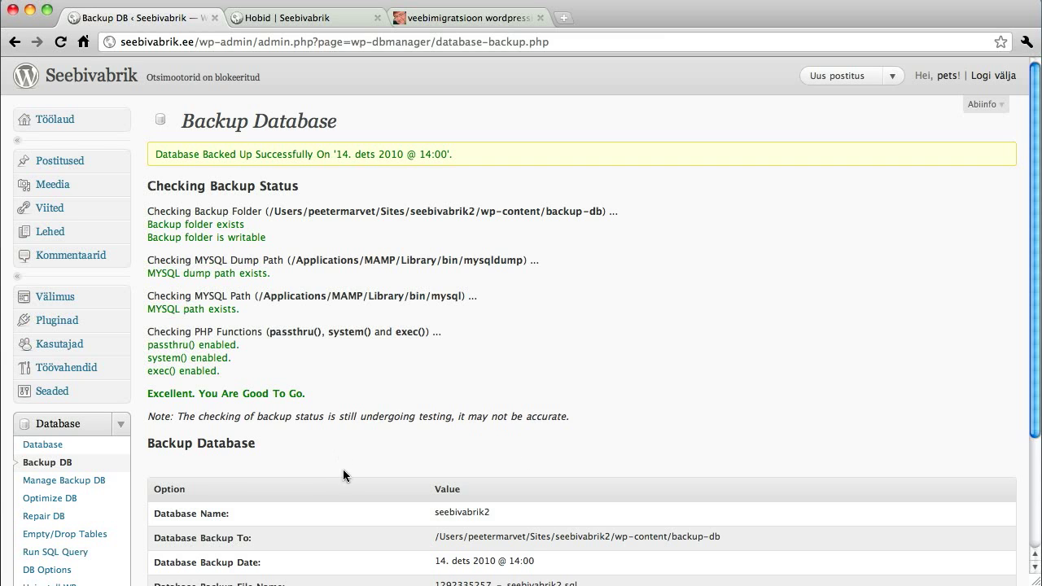
Send all of the site's pages to the trash in bulk and empty the page trash to delete them permanently
click(61, 228)
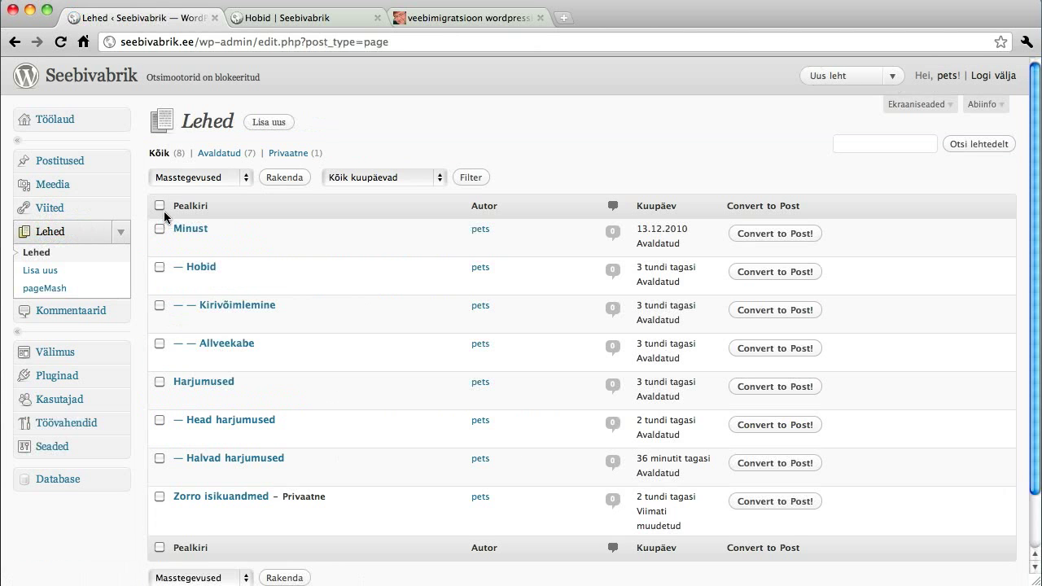
click(159, 205)
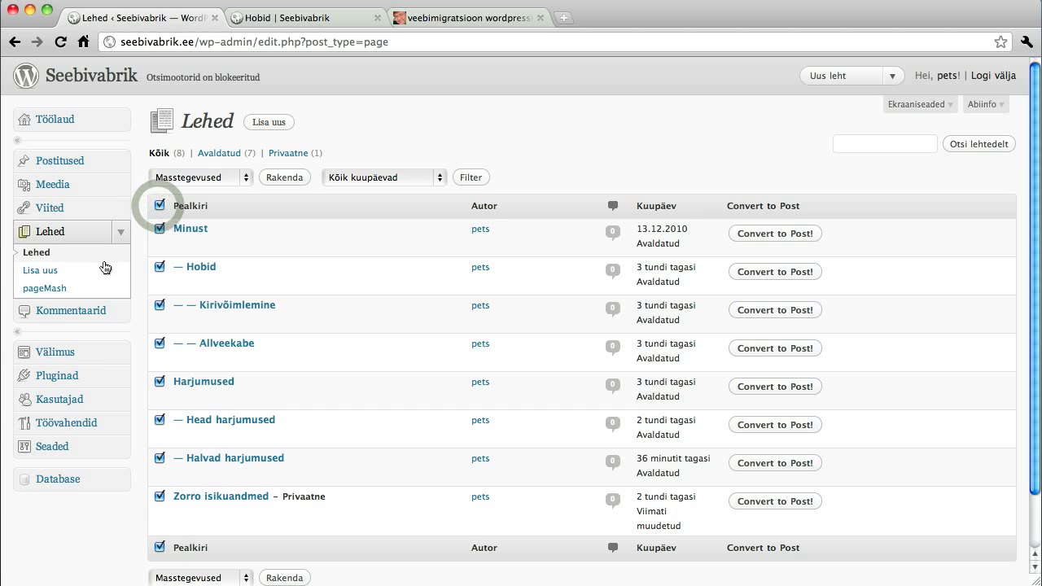
click(179, 178)
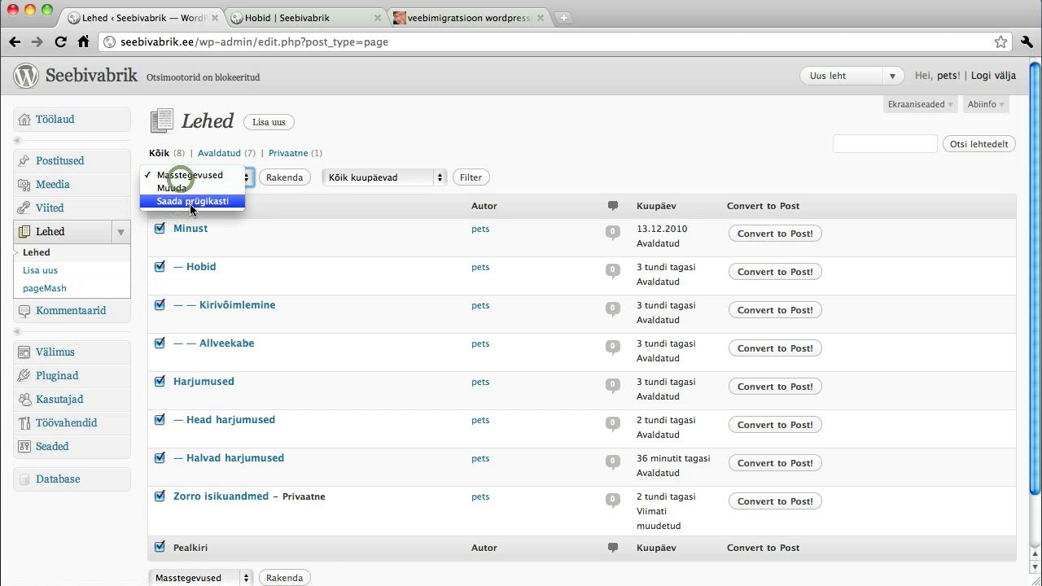
click(192, 202)
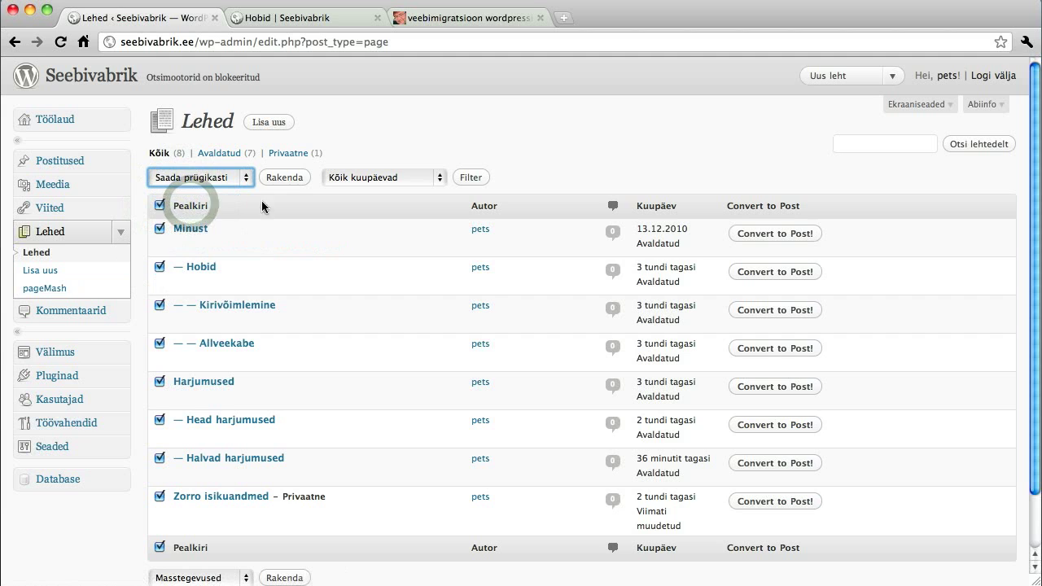
click(284, 178)
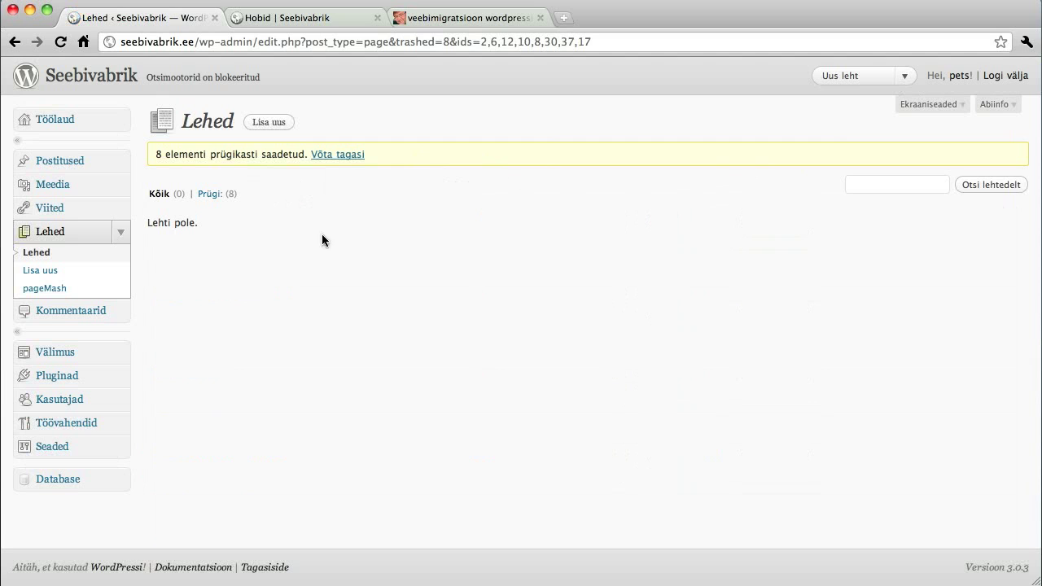
click(212, 193)
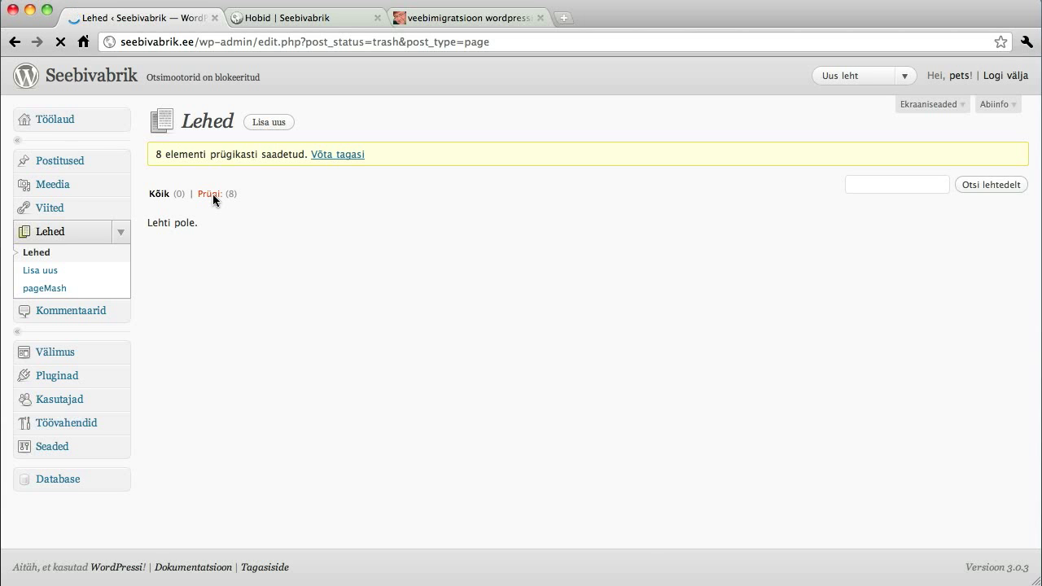
click(570, 185)
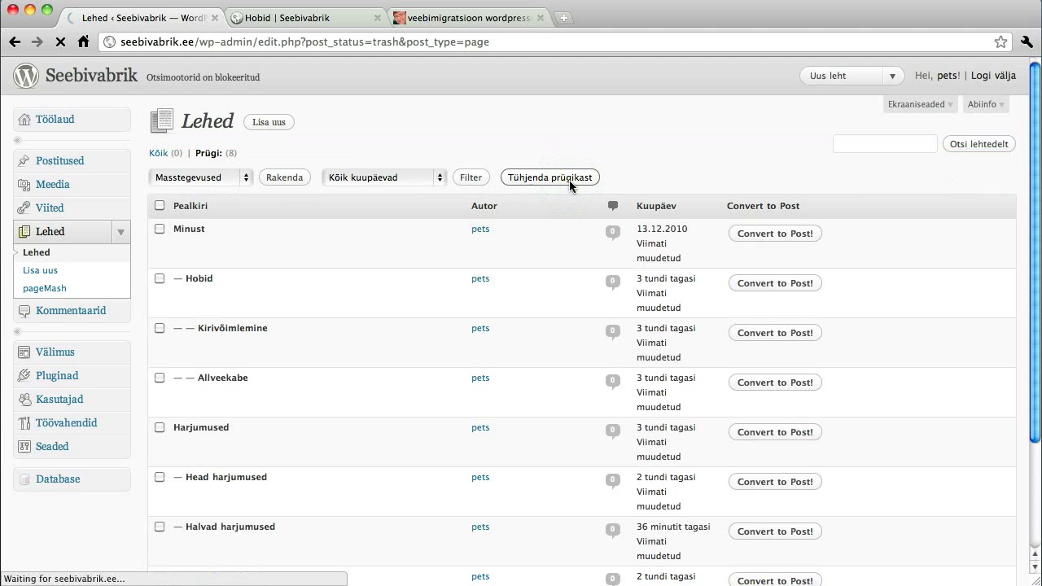
Reload the public "Hobid" page to check the site after the page deletion, and return to the admin
click(301, 11)
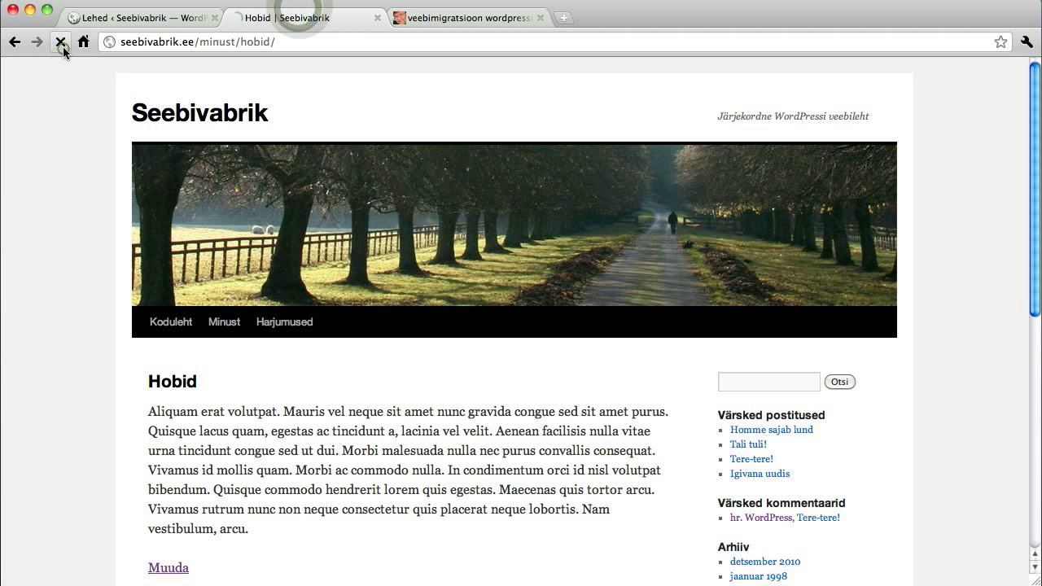
click(62, 45)
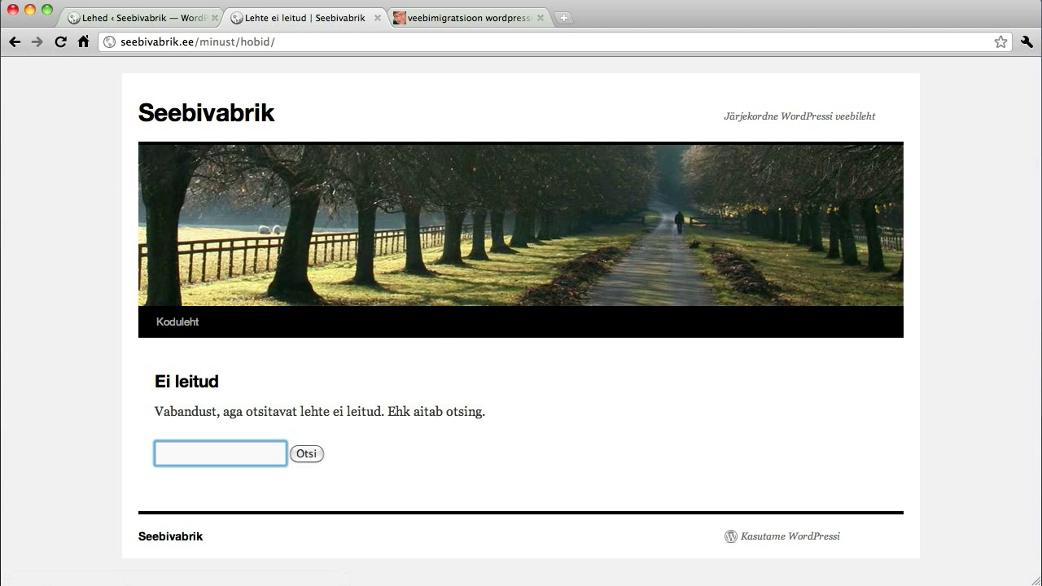
click(129, 18)
In WP-DBManager's backup list, select the 14 December 2010 14:00 backup and restore the database from it, confirming the restore
click(58, 479)
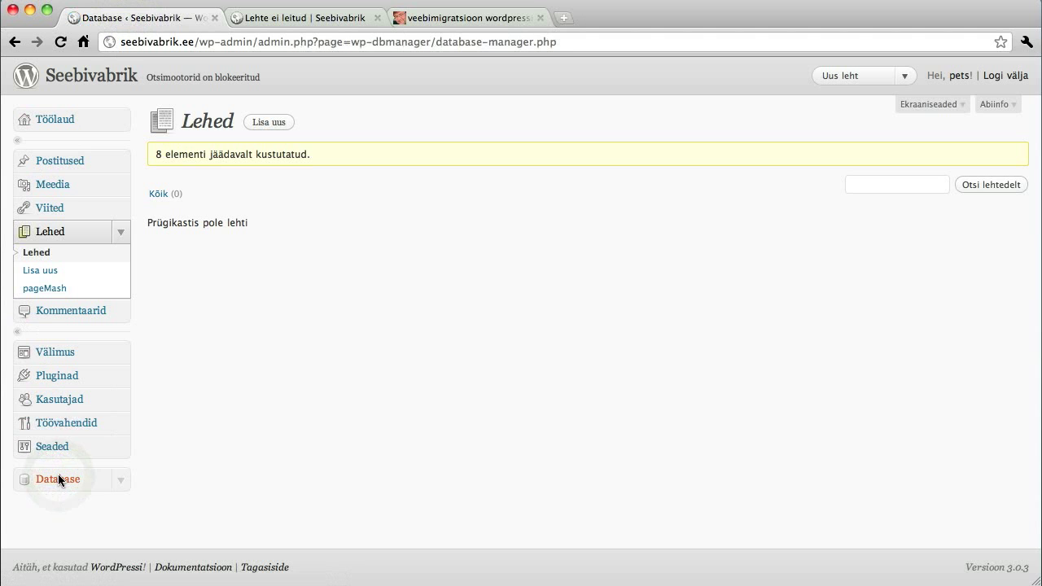
click(85, 481)
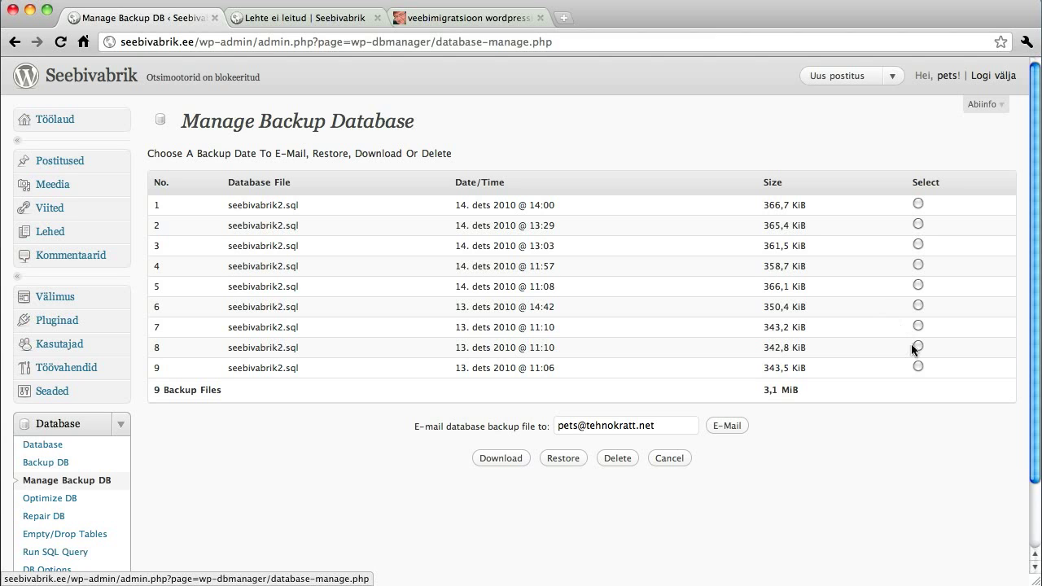
click(916, 204)
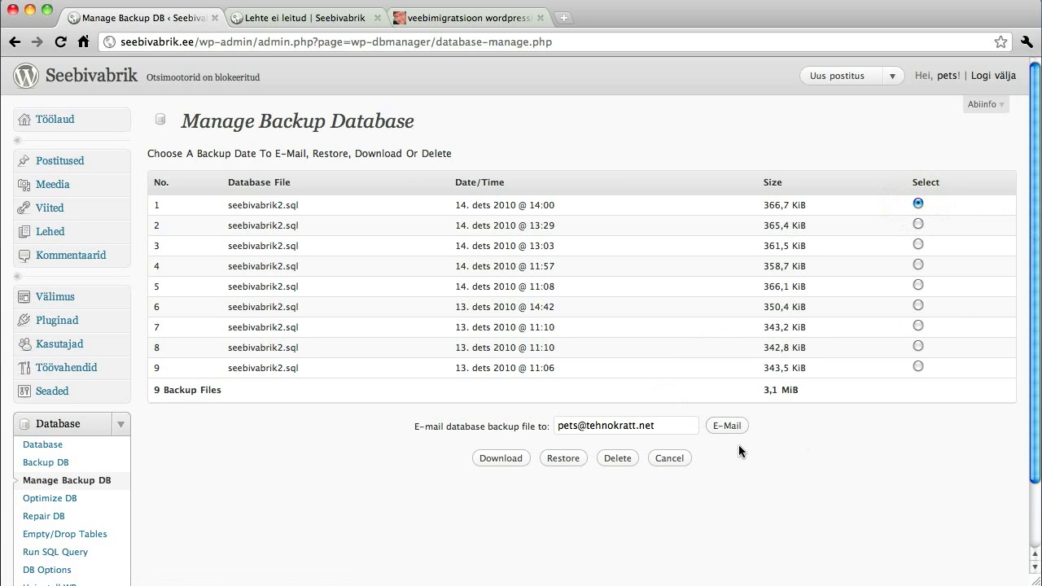
click(487, 465)
click(560, 459)
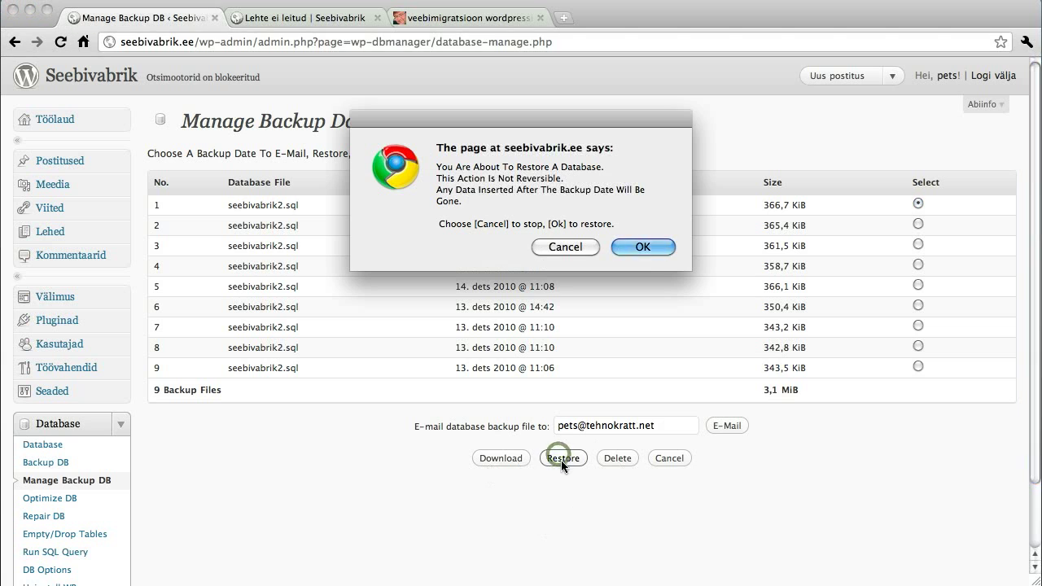
click(647, 246)
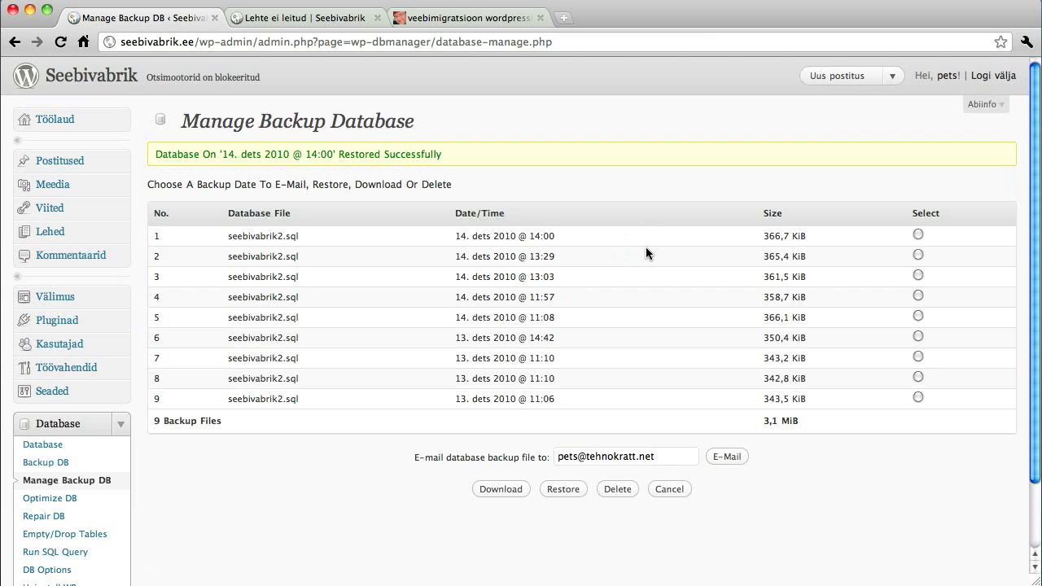
Reload the public "Hobid" page to check the site after the database restore
click(282, 25)
click(62, 44)
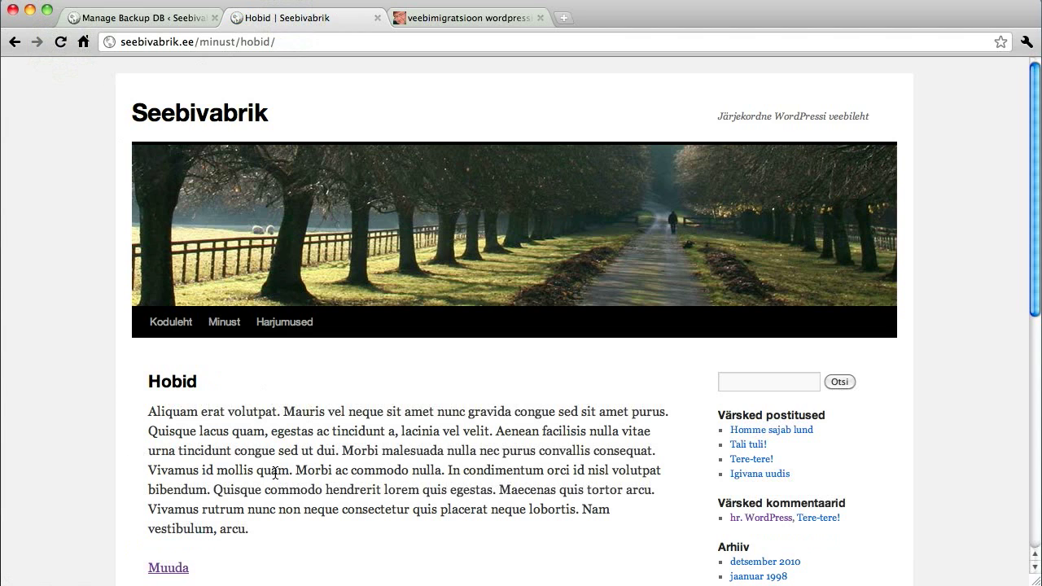
Open the site's front page from the admin and switch to the article "veebimigratsioon wordpressi peale"
click(113, 23)
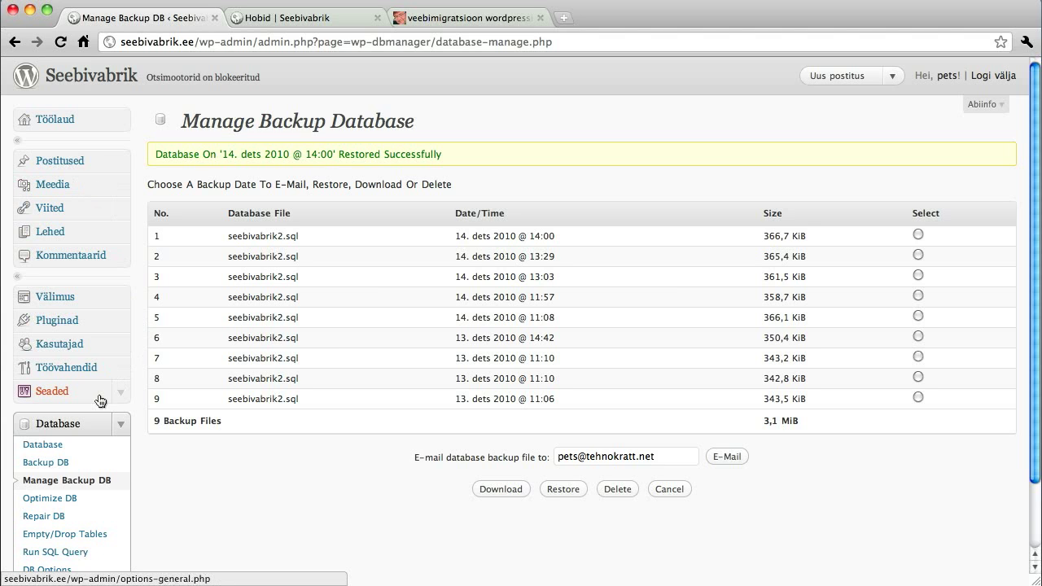
click(85, 86)
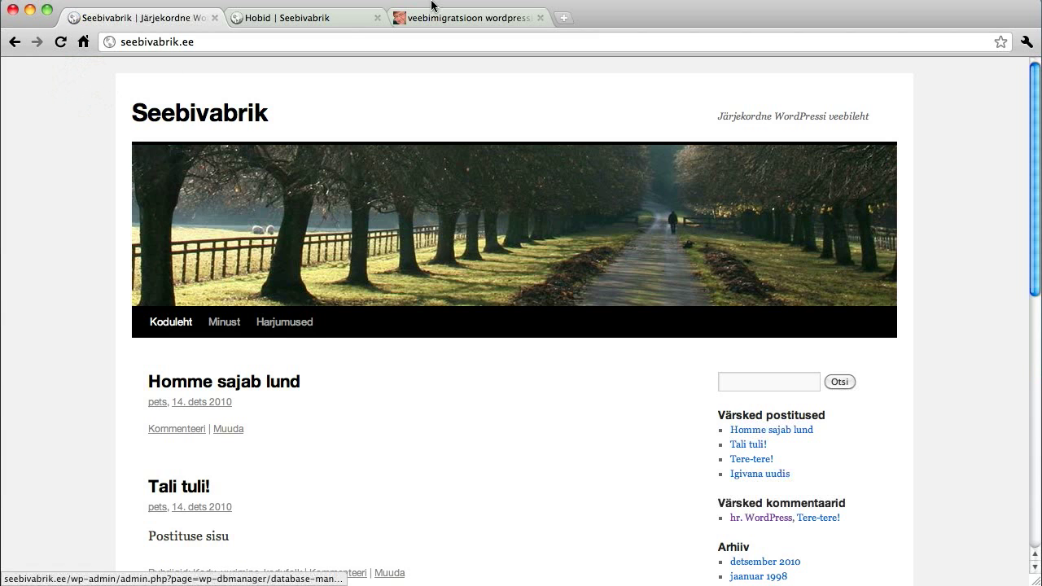
click(458, 14)
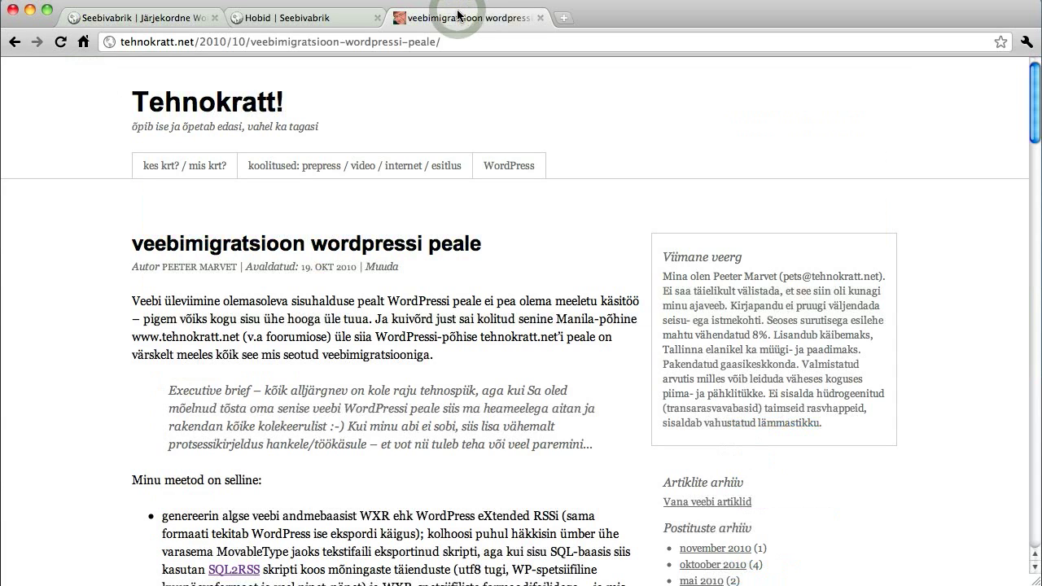